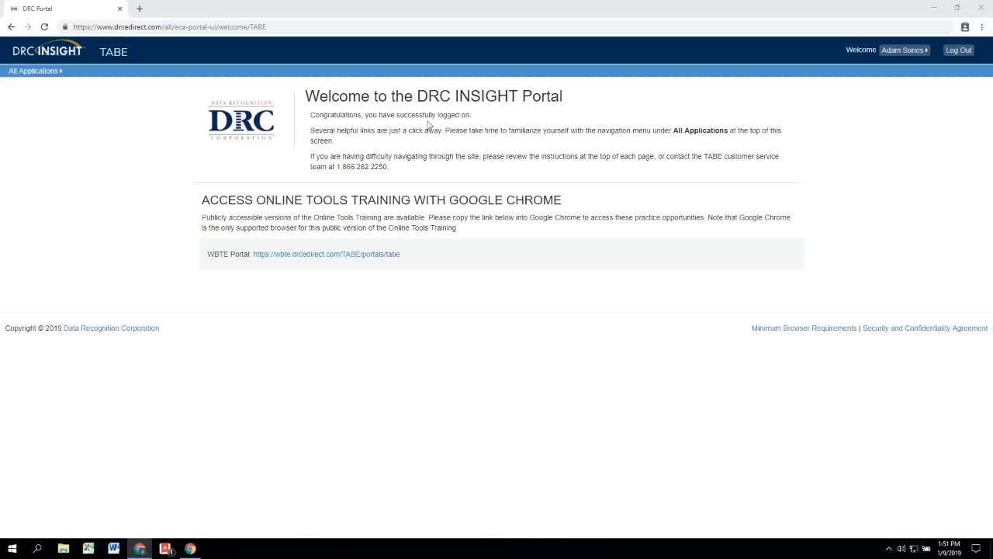
Step: Go to Test Management's Manage Test Sessions page from the All Applications menu
click(44, 71)
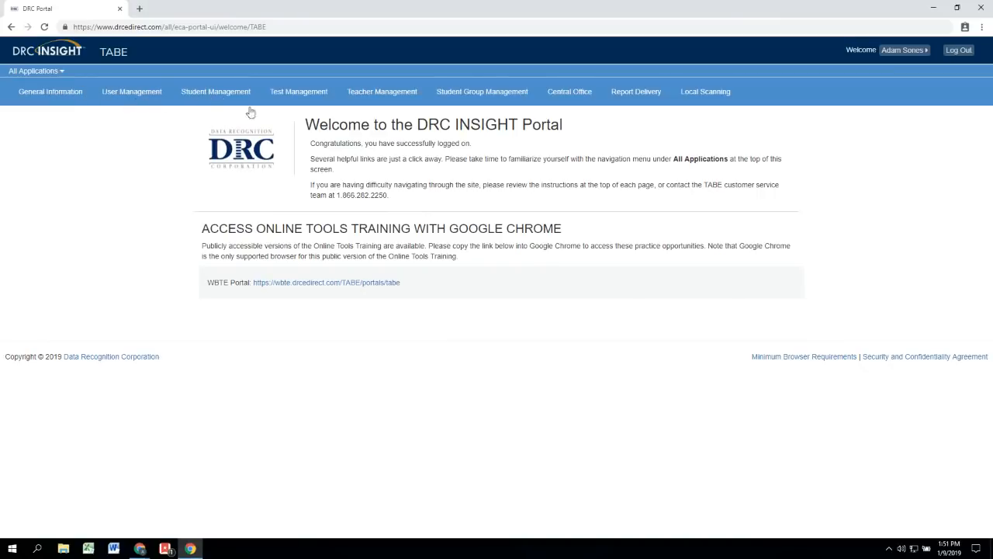
click(299, 96)
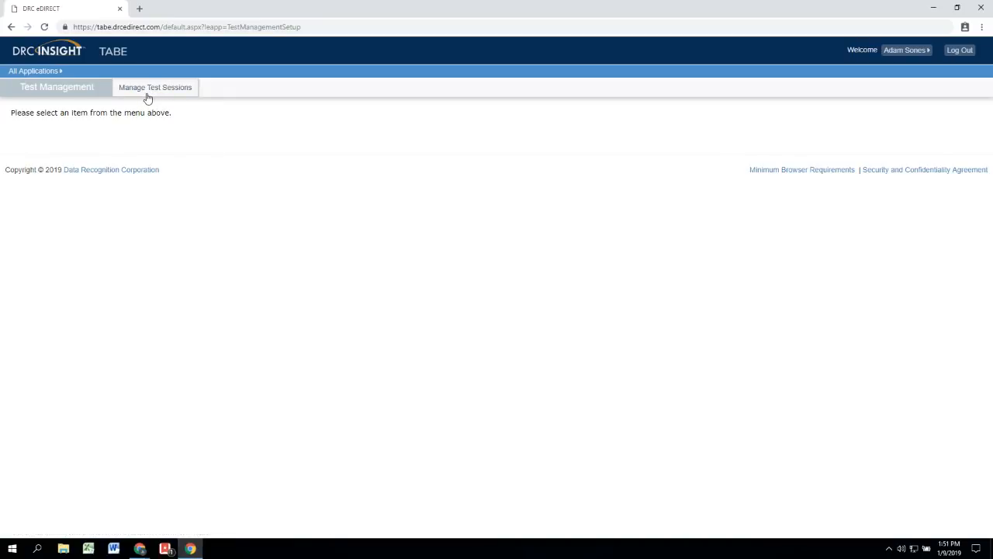
click(158, 91)
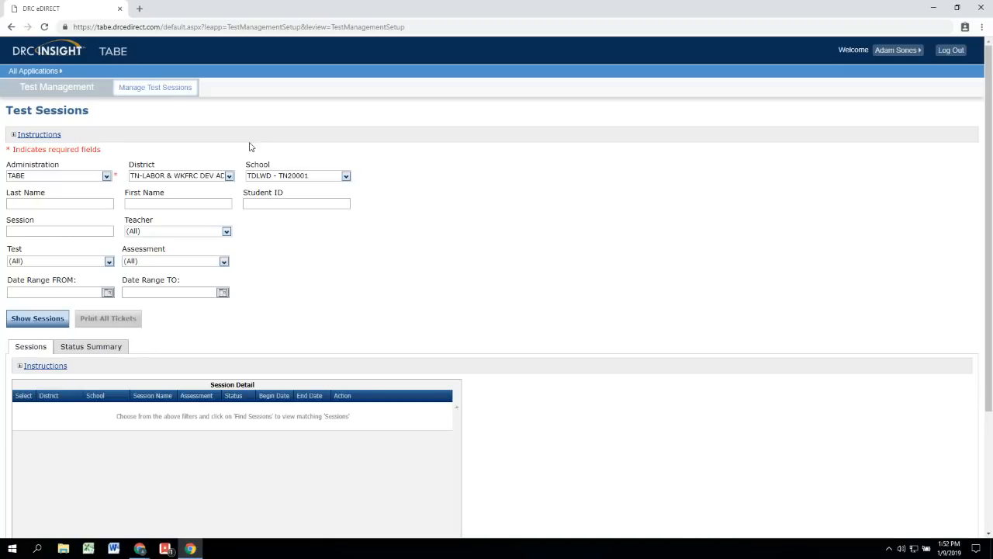
click(106, 176)
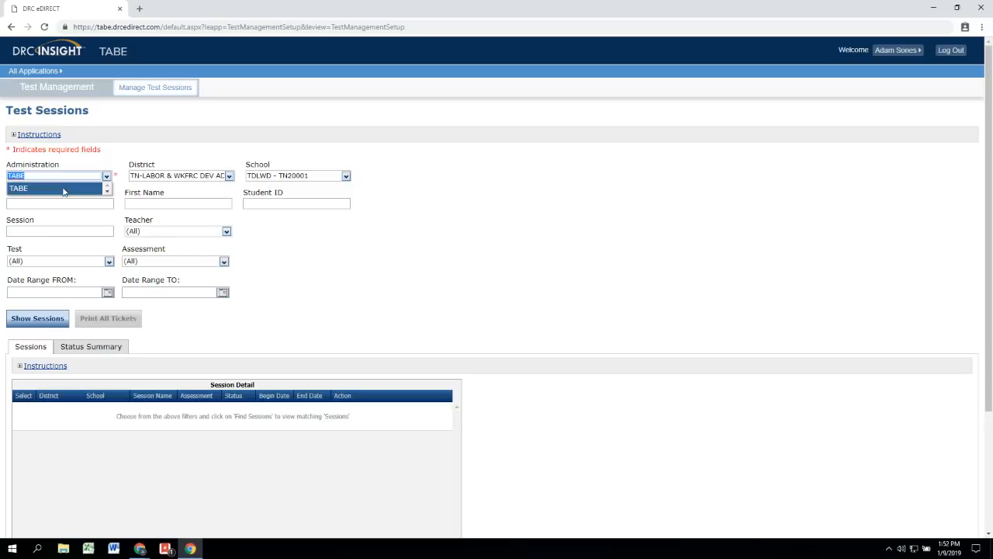
click(66, 190)
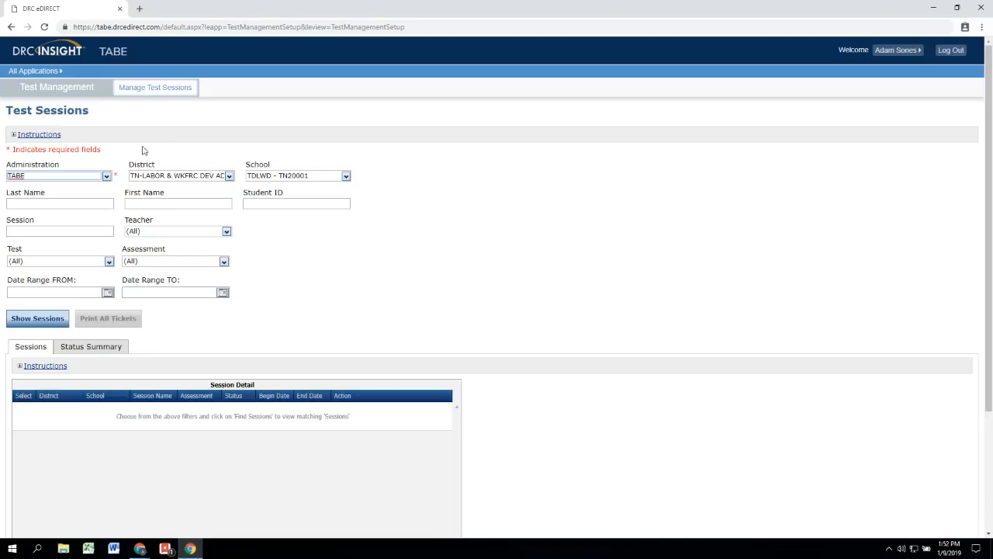
click(229, 176)
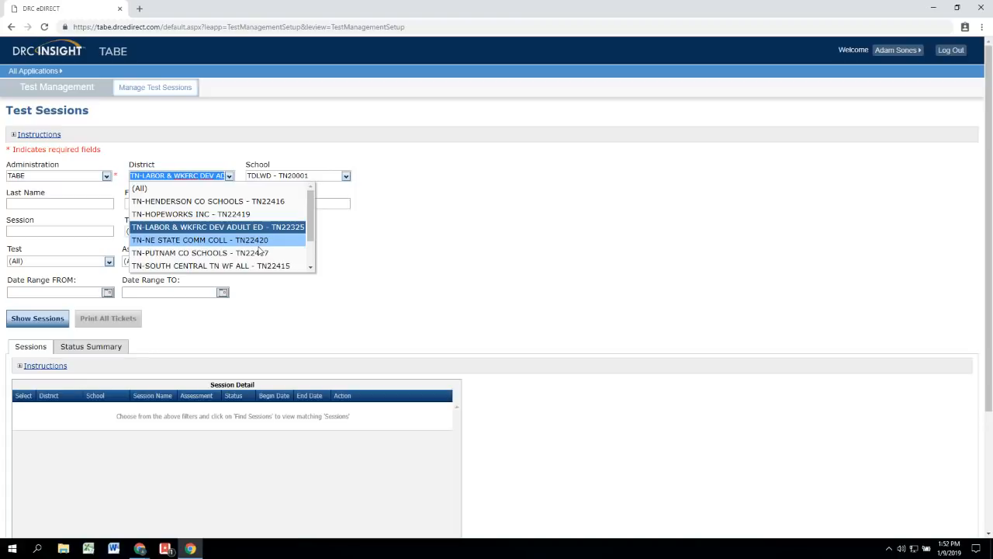
mouse_move(311, 208)
mouse_down()
mouse_move(310, 230)
mouse_move(309, 201)
mouse_up()
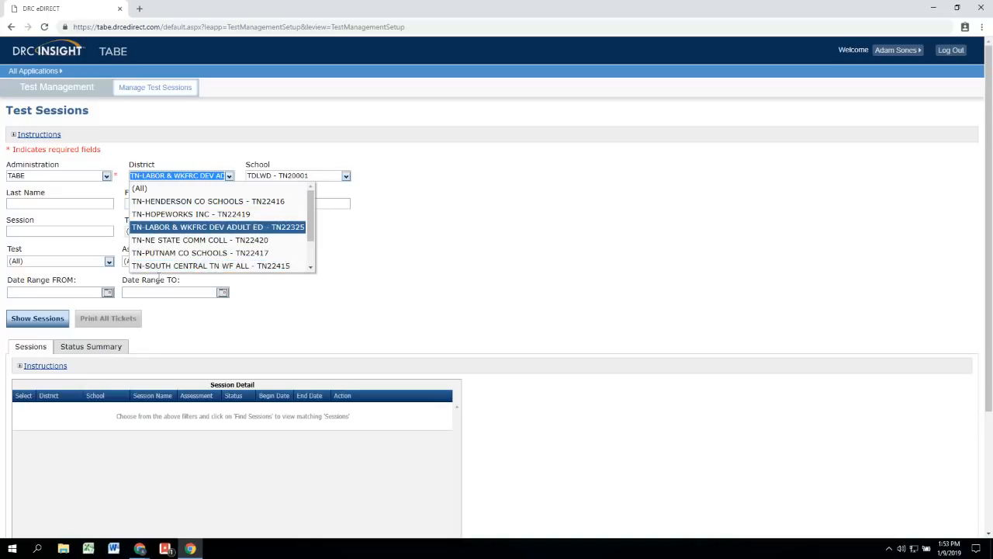
click(183, 266)
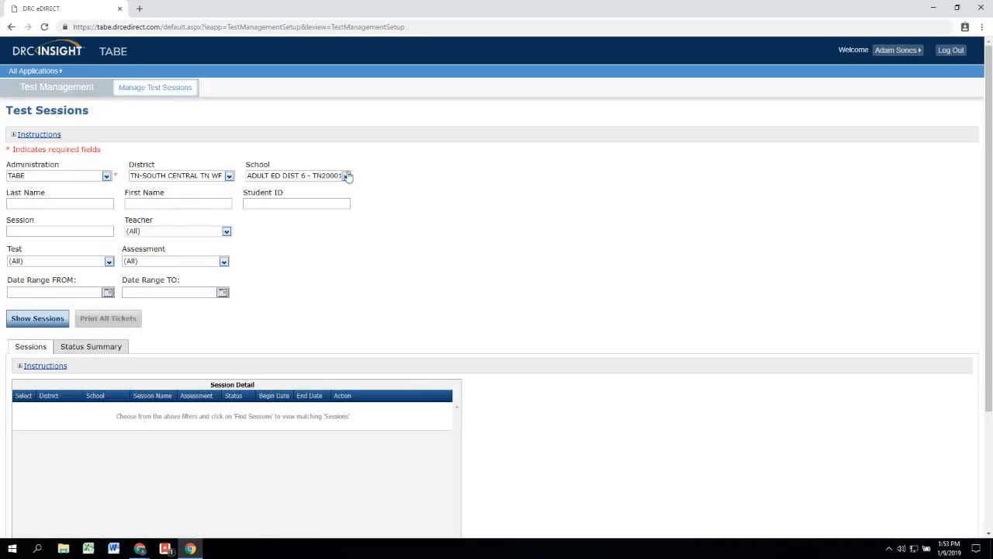
click(346, 176)
mouse_move(432, 202)
mouse_down()
mouse_move(432, 260)
mouse_move(419, 204)
mouse_up()
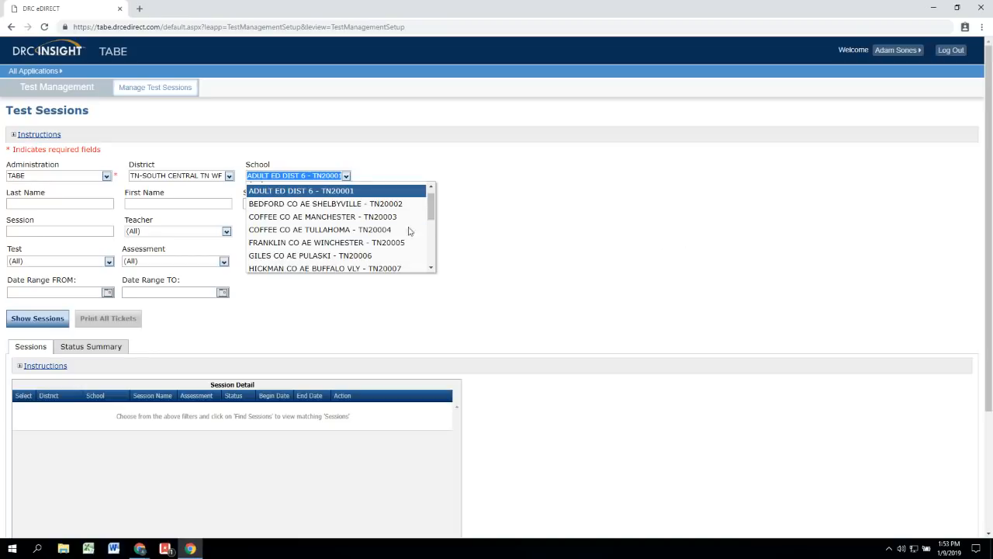
click(229, 176)
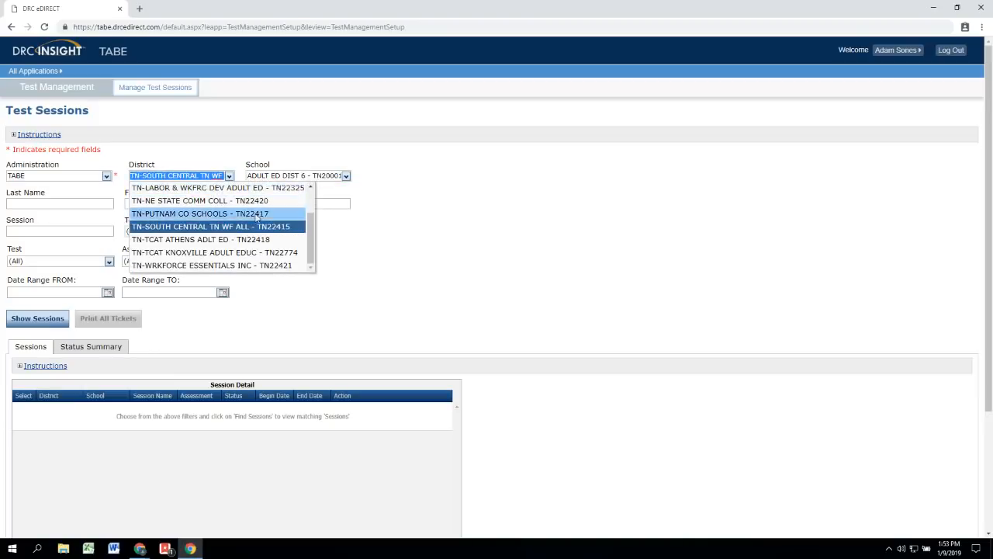
scroll(311, 235, up, 1)
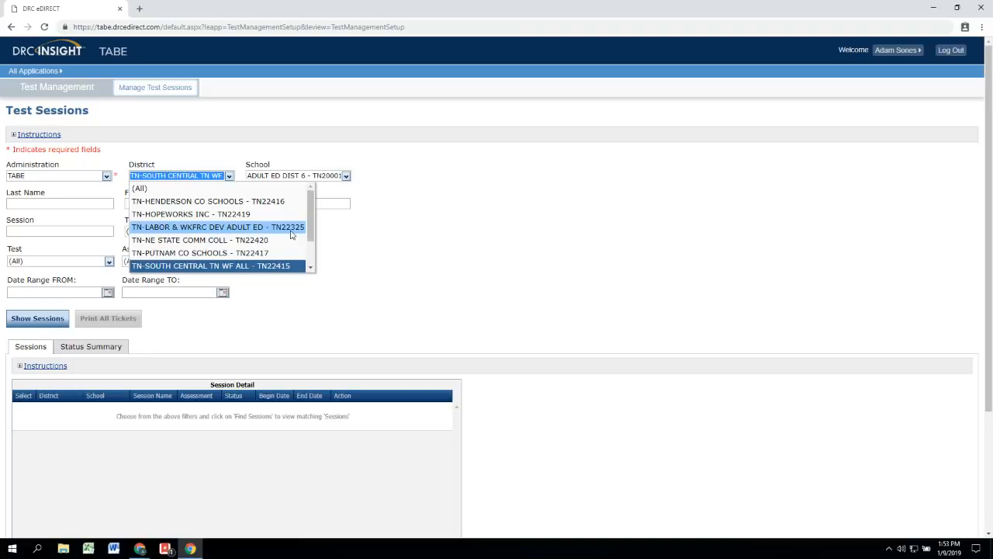
click(291, 228)
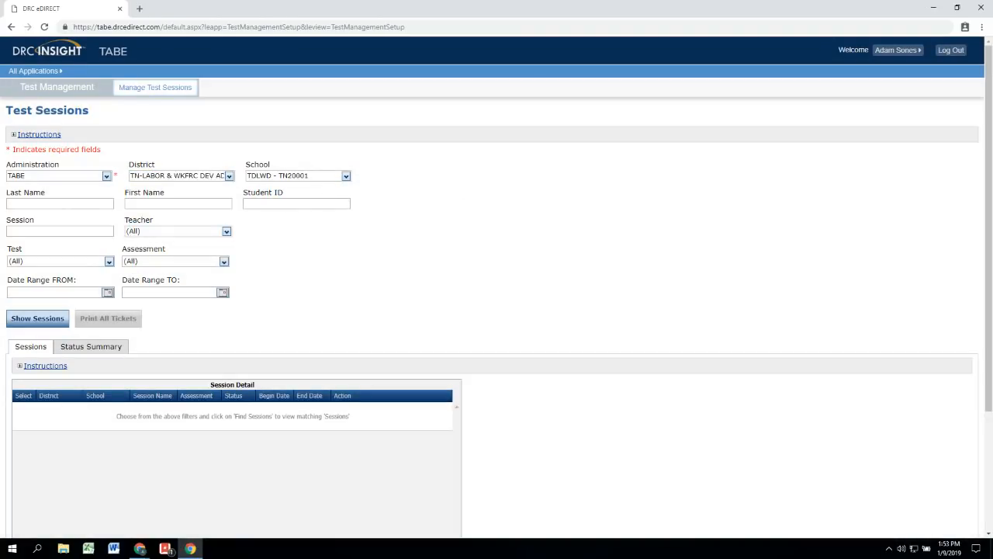
scroll(499, 403, down, 2)
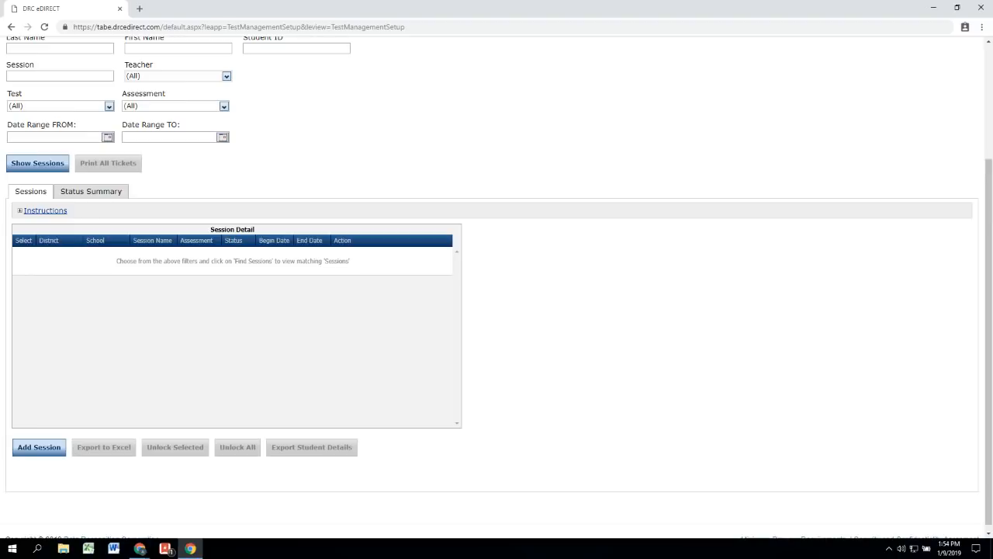
Step: Show the TDLWD school's existing sessions in the Session Detail grid
click(31, 169)
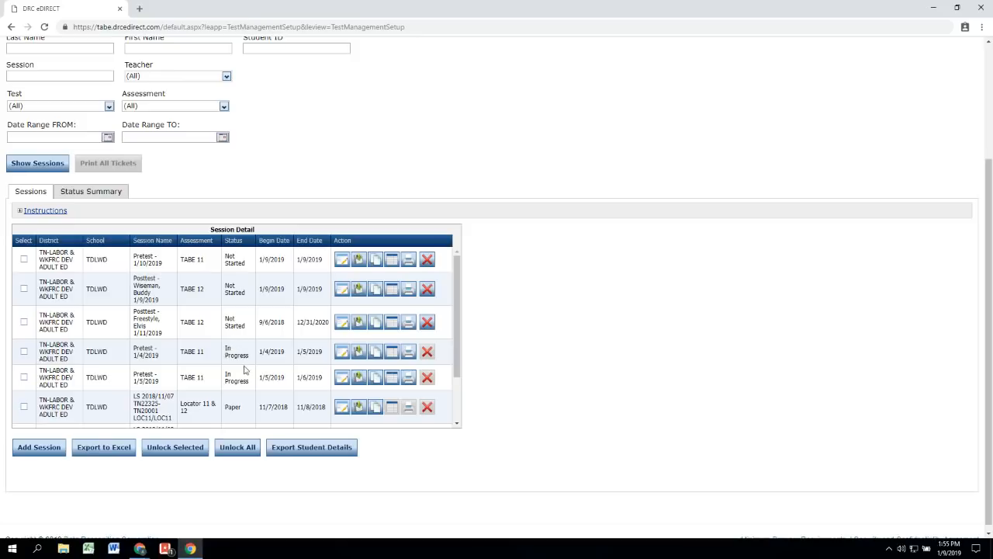
scroll(248, 361, down, 1)
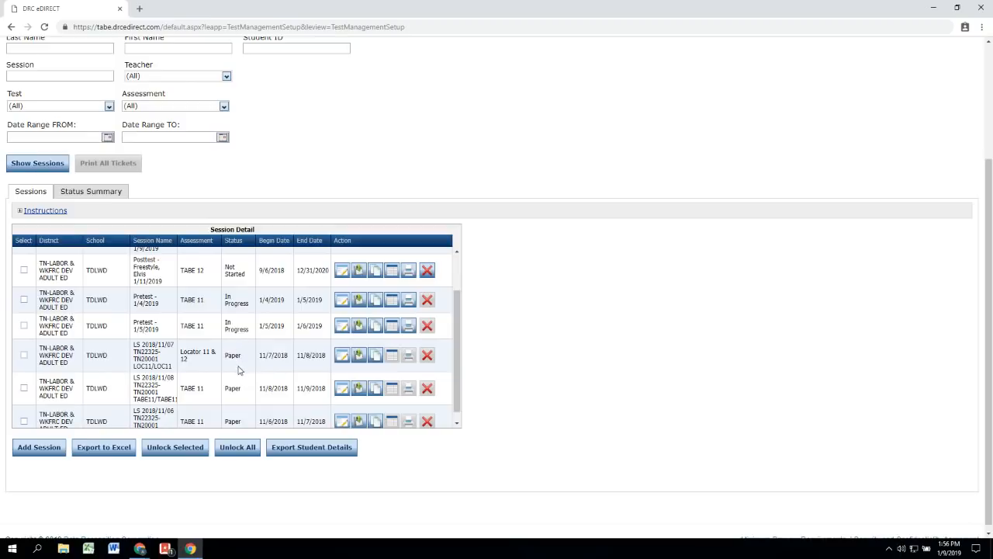
scroll(247, 381, up, 1)
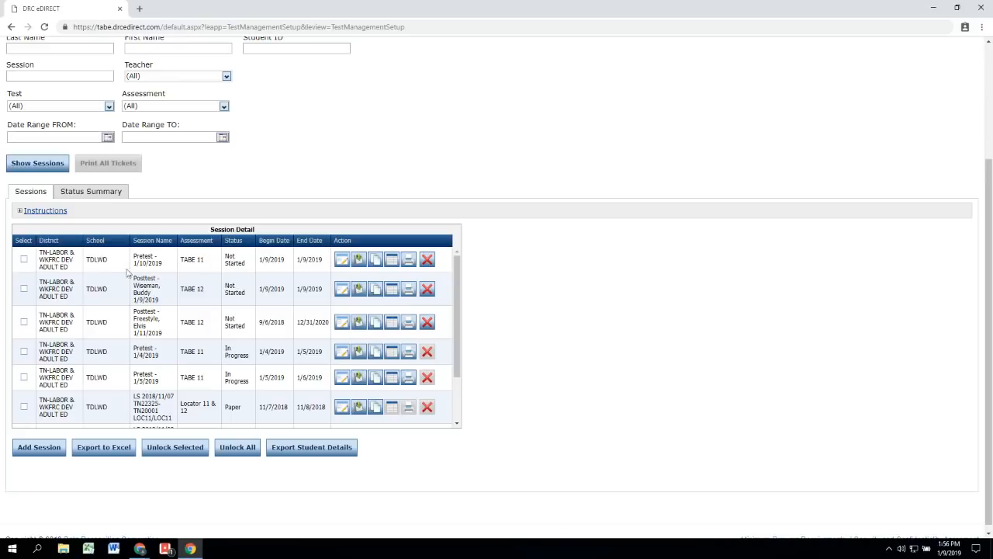
scroll(153, 324, up, 1)
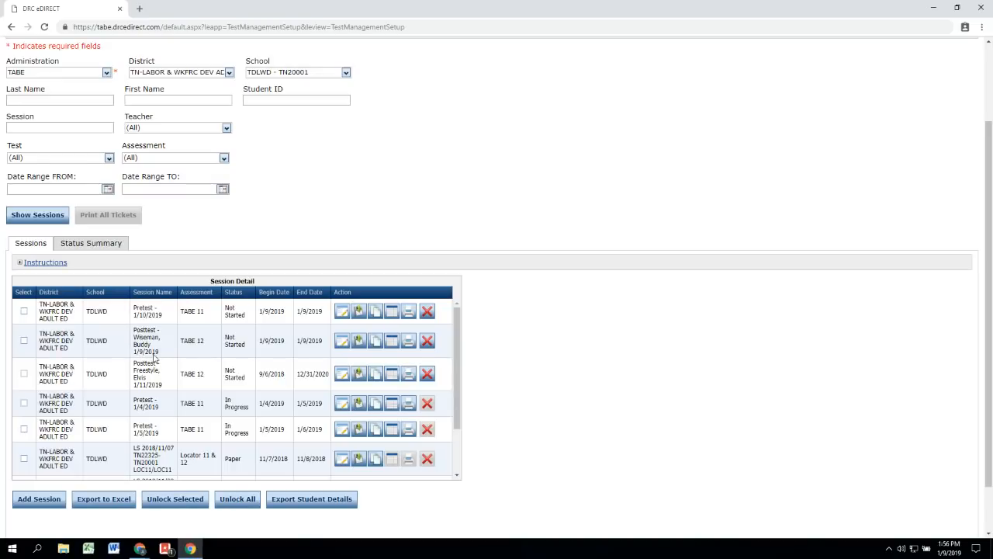
scroll(154, 357, down, 2)
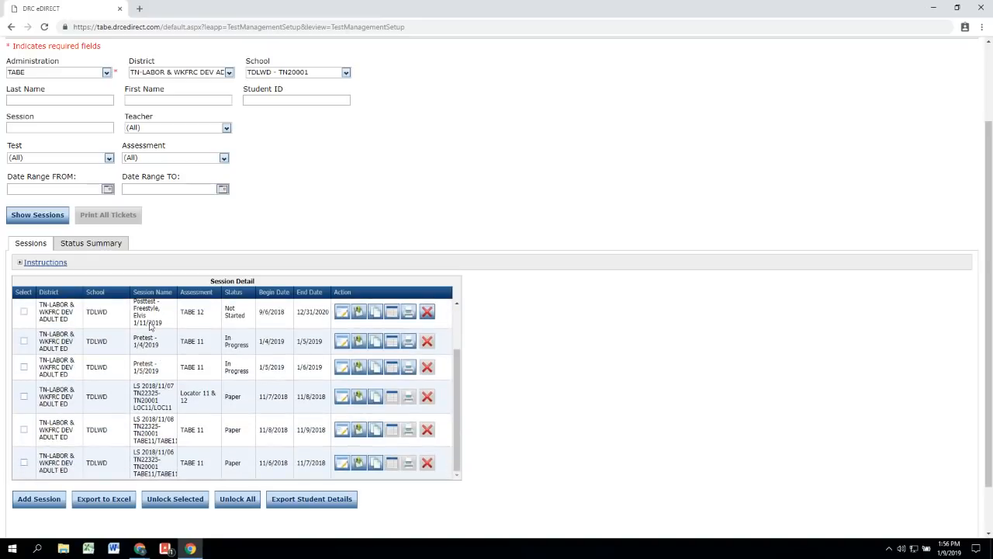
scroll(149, 327, up, 2)
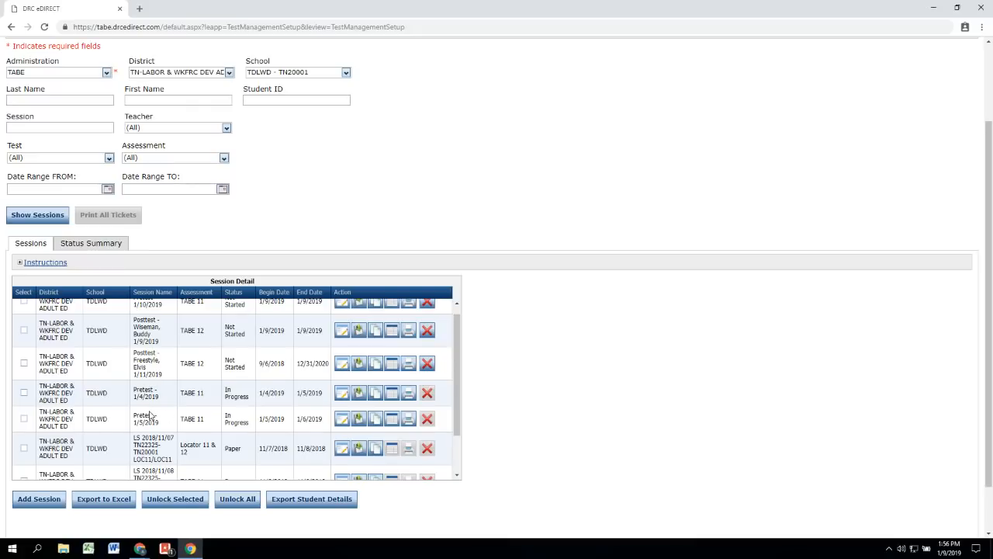
scroll(150, 417, down, 3)
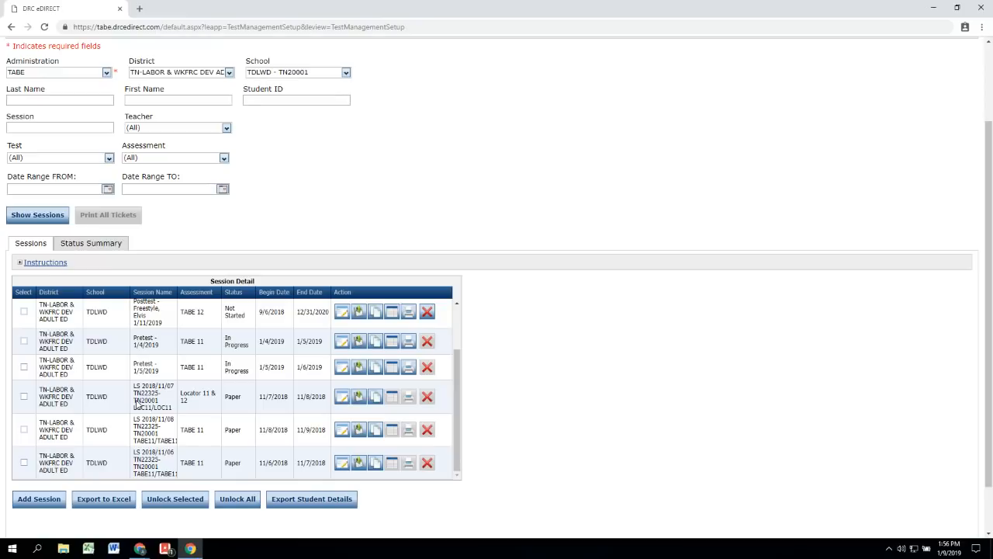
scroll(174, 397, up, 3)
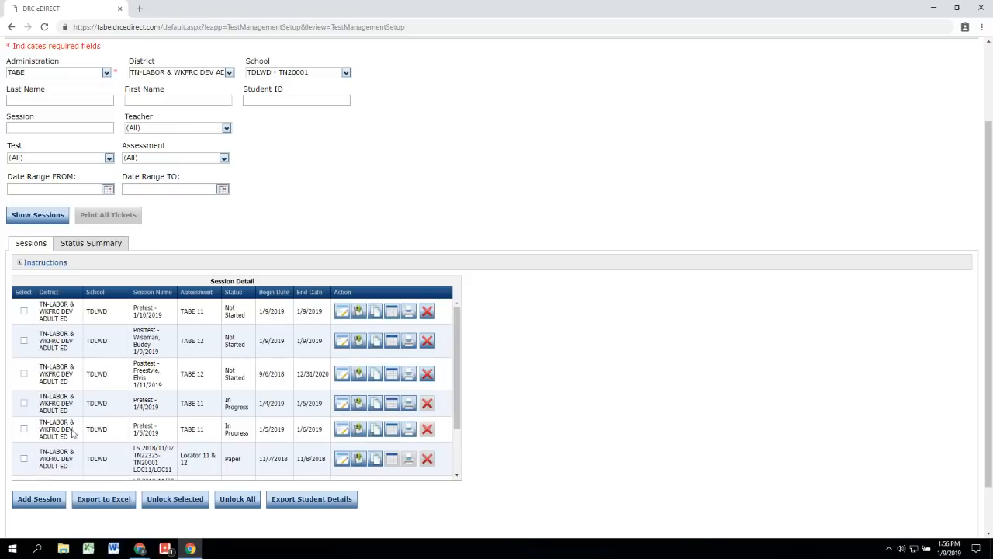
Step: Add a new test session named 'Pretest - 1/3/2019'
click(34, 502)
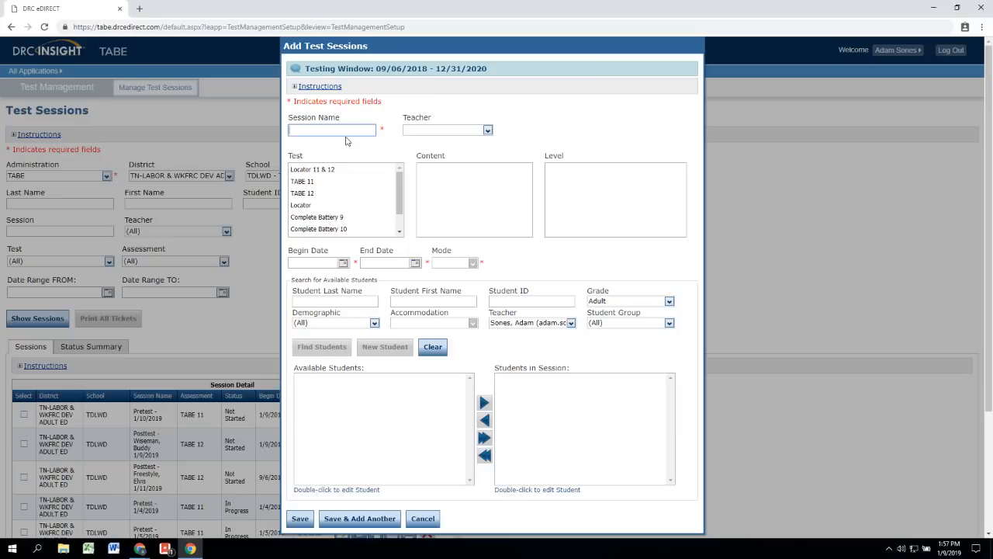
text(Pretest - 1/3/2019)
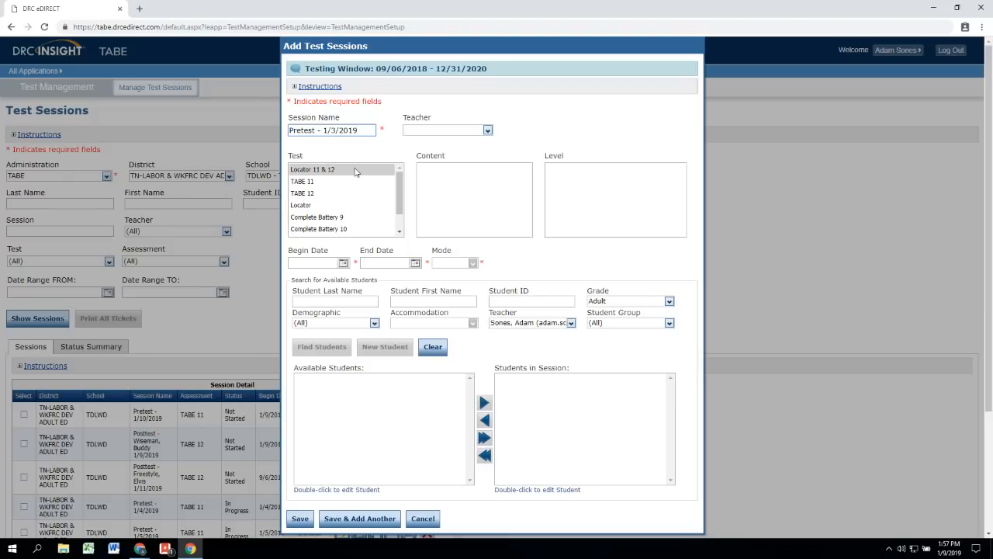
Step: Choose Locator 11 & 12 as the test with Reading and Mathematics content
click(356, 170)
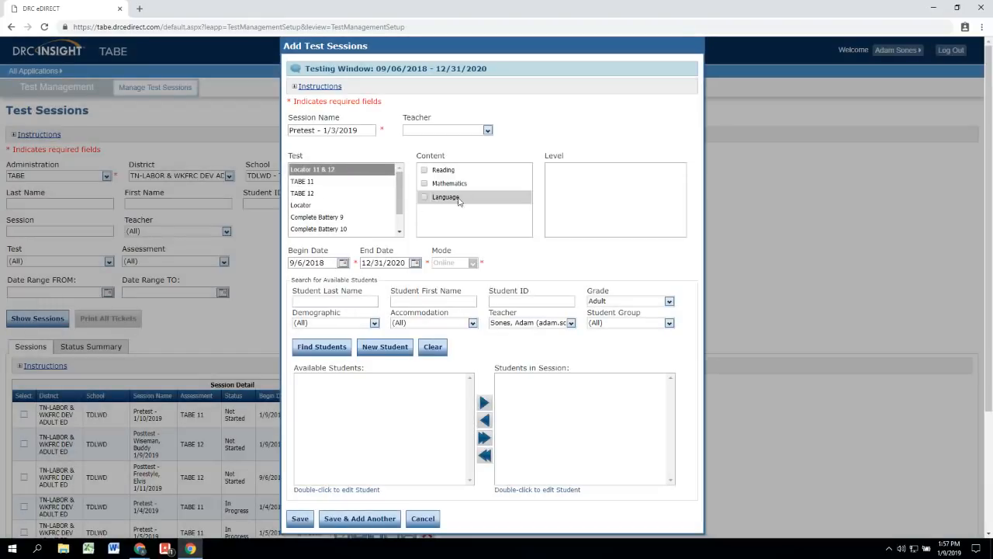
click(447, 167)
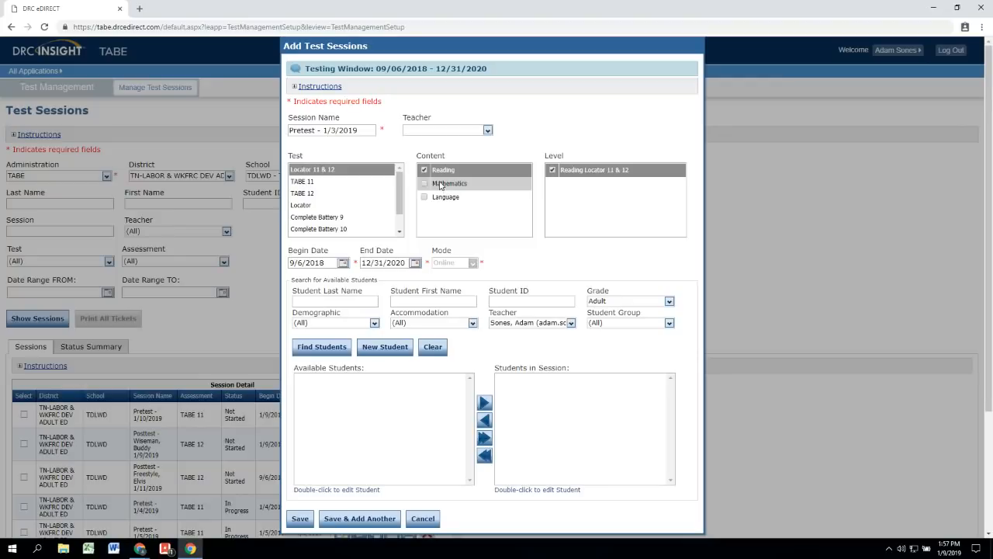
click(440, 184)
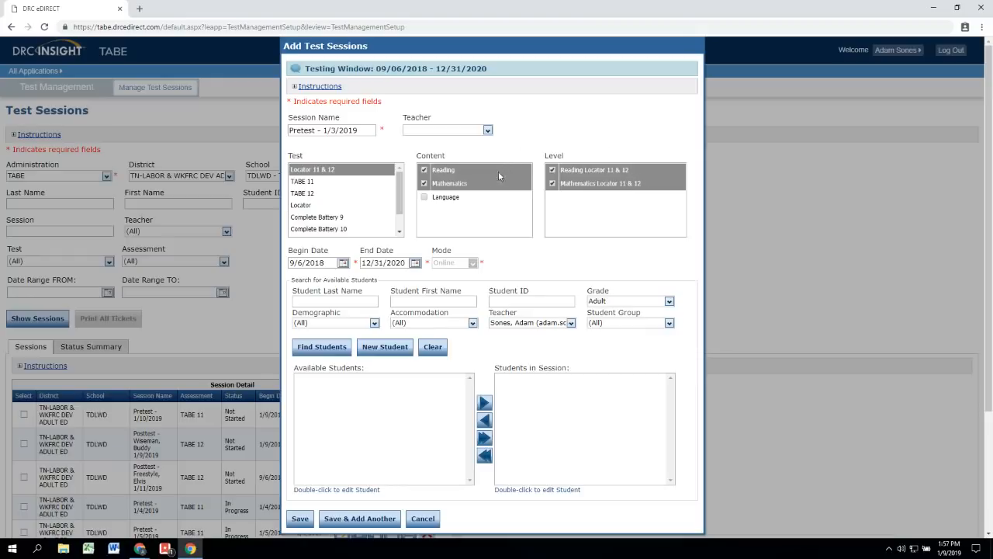
Step: Switch the test to TABE 11 with Auto-Locator and uncheck the Language level
click(318, 183)
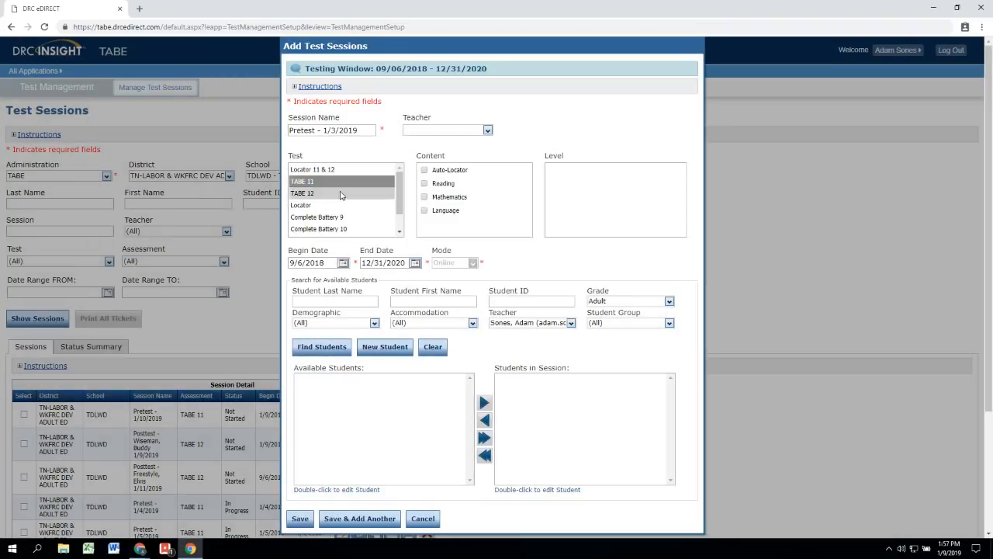
click(469, 173)
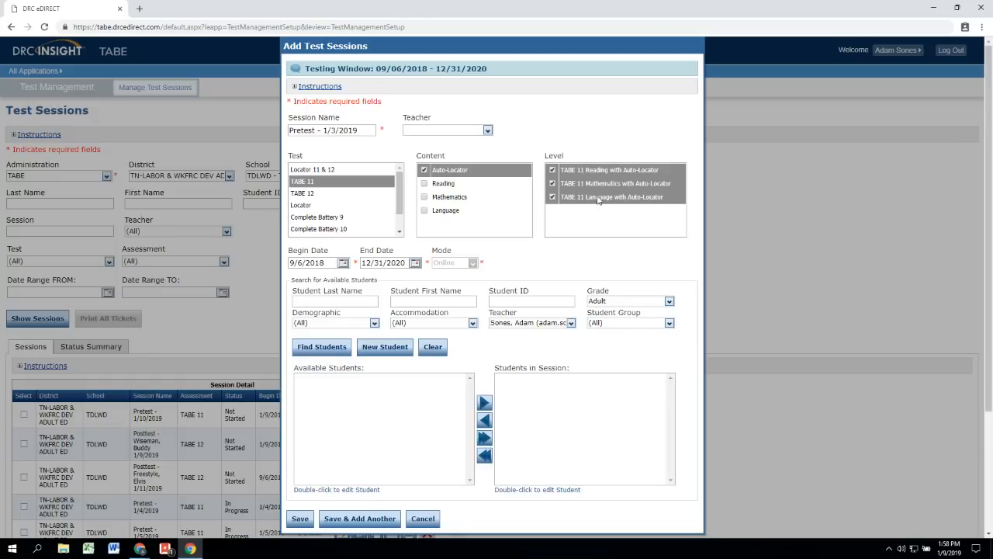
click(621, 196)
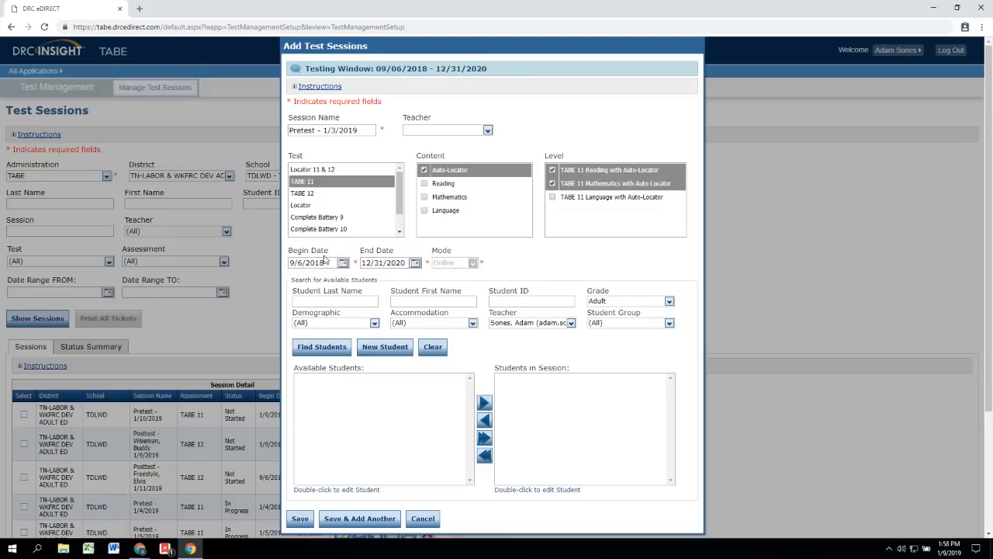
Step: Set the Teacher filter to (All) and find available students
scroll(325, 259, down, 1)
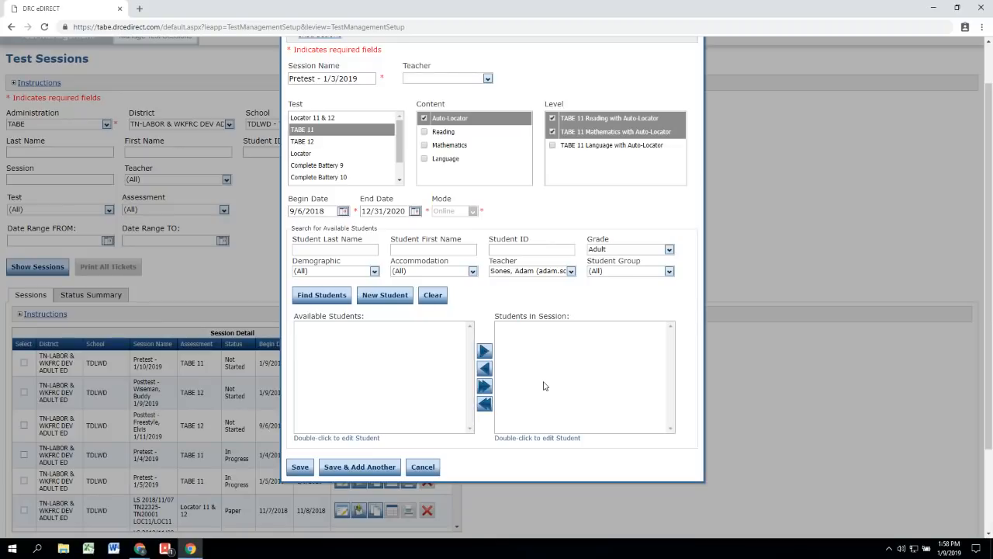
click(324, 298)
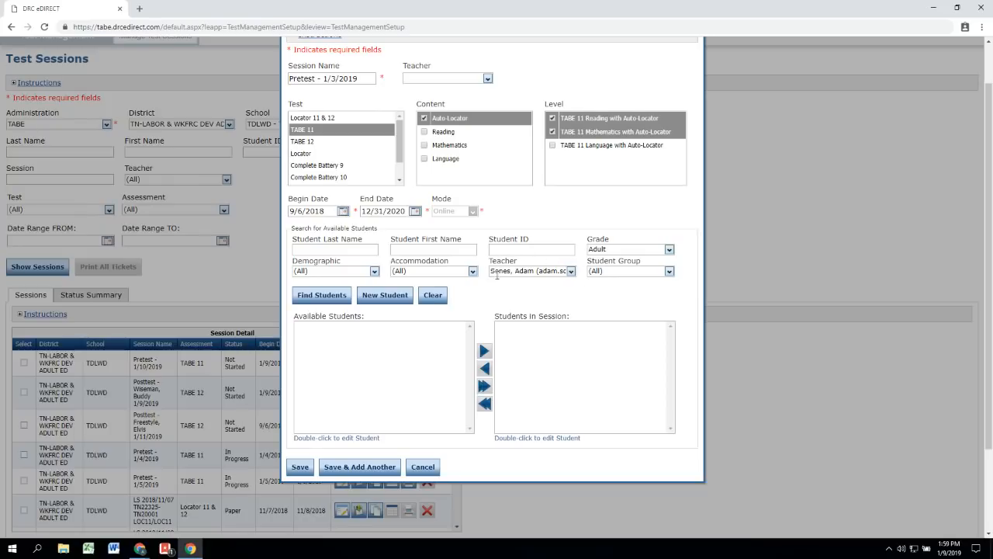
click(572, 277)
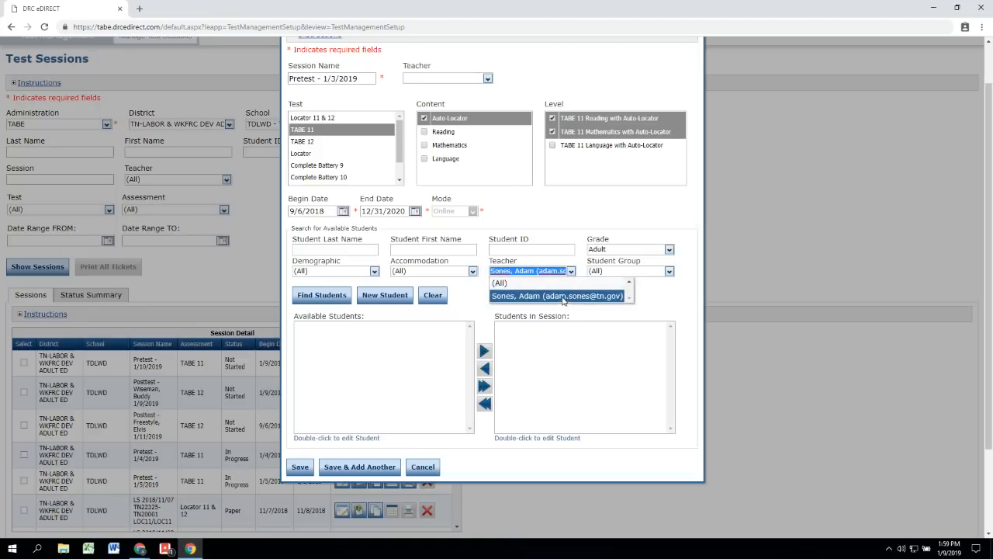
click(501, 283)
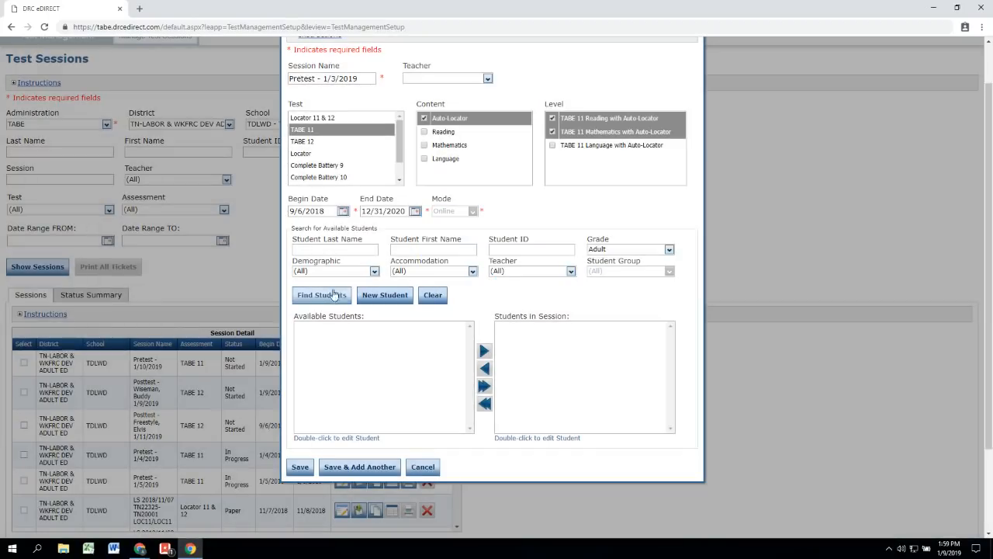
click(332, 296)
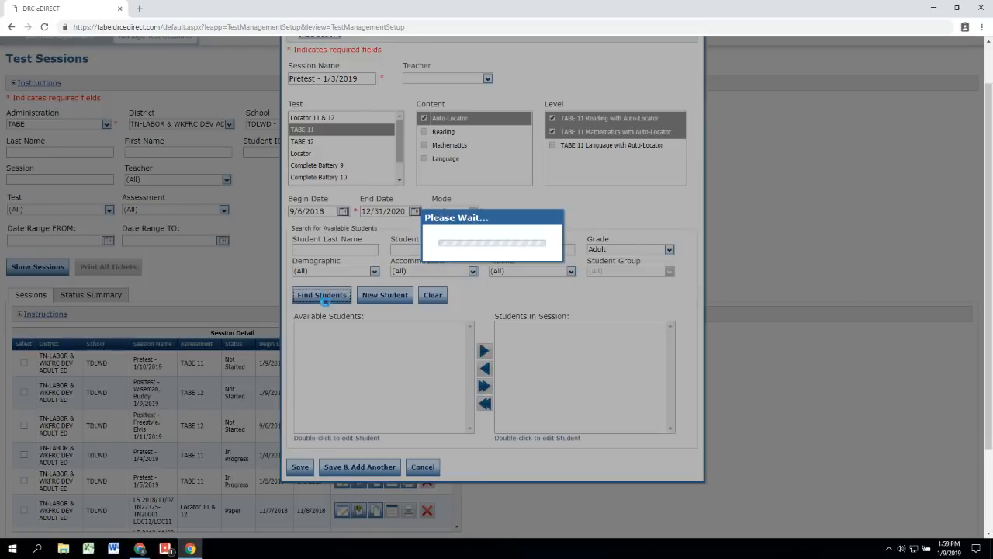
Step: Select one student from Available Students and add them to the session
scroll(467, 374, down, 5)
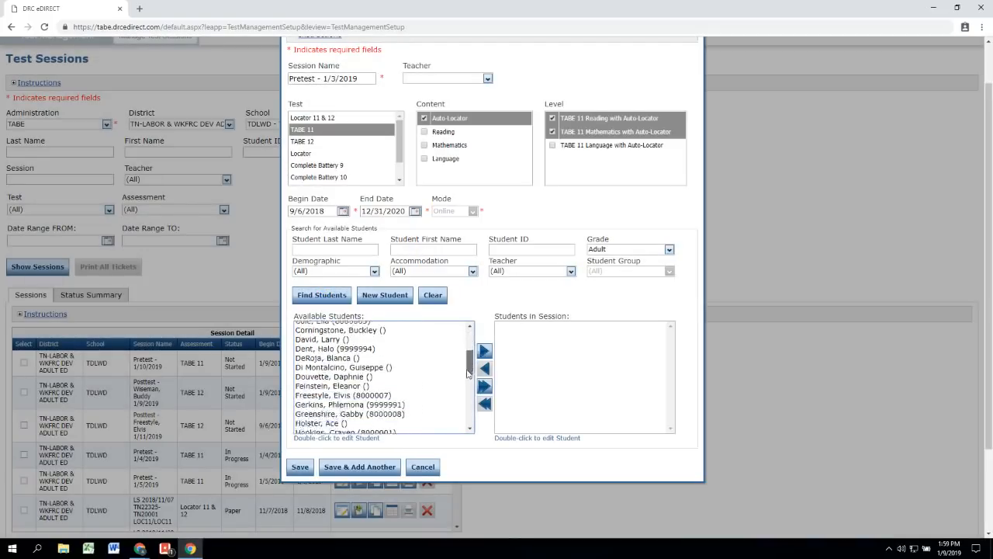
scroll(467, 373, down, 6)
scroll(468, 366, up, 7)
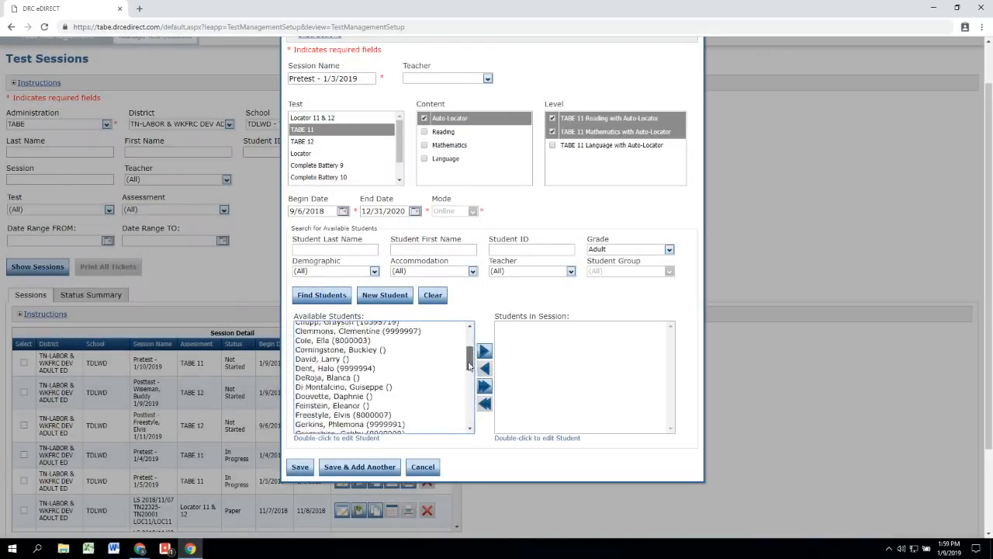
scroll(468, 366, up, 3)
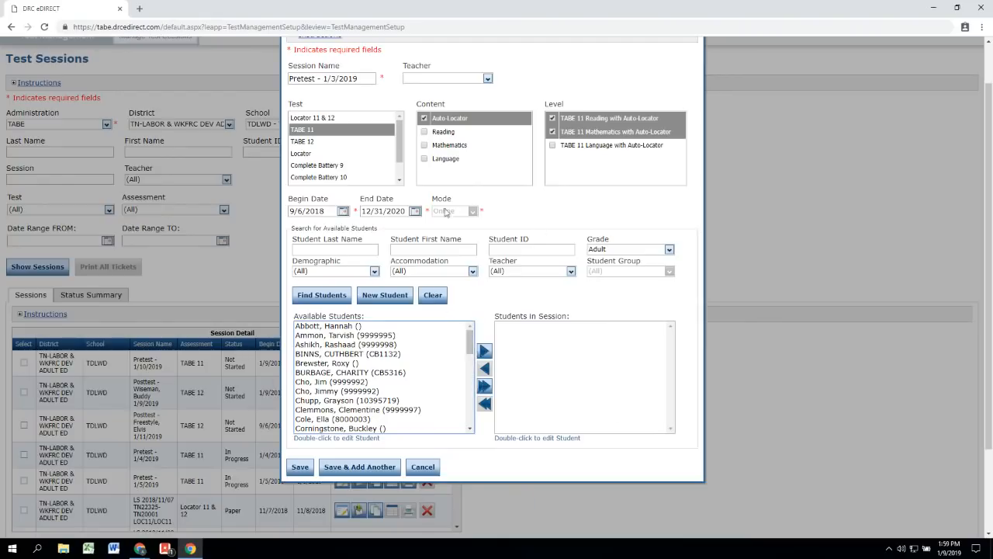
scroll(658, 303, up, 1)
scroll(659, 303, down, 1)
drag(471, 346, 472, 363)
click(313, 428)
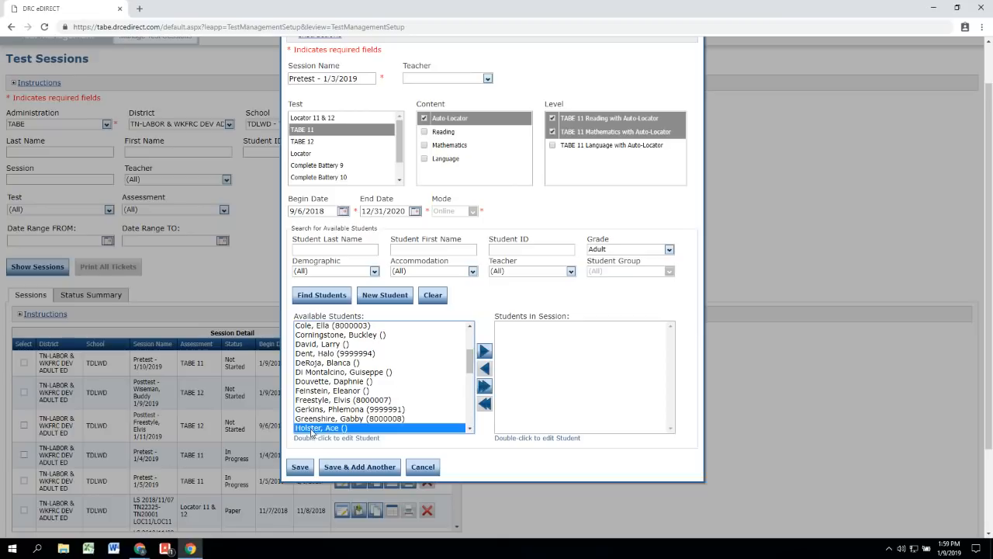
scroll(357, 423, down, 2)
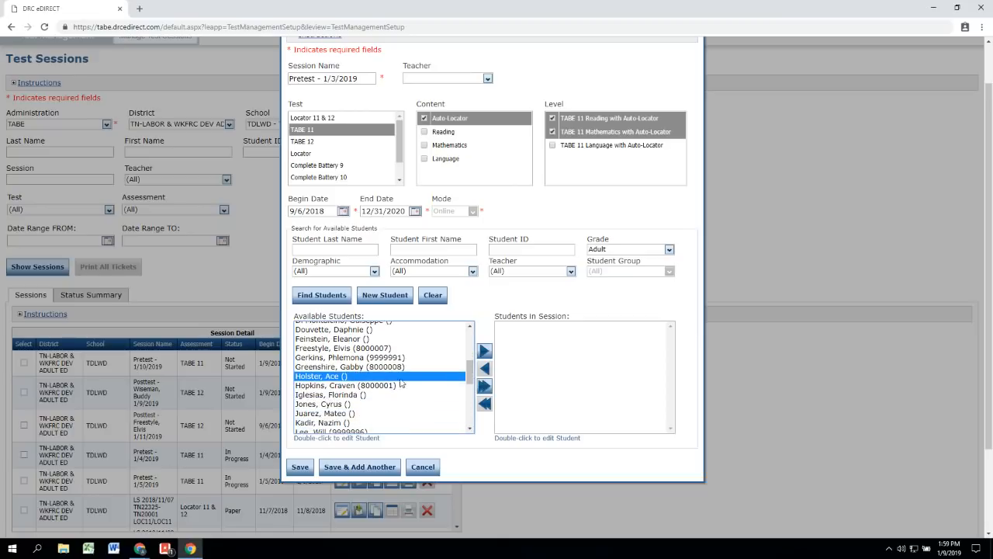
click(484, 353)
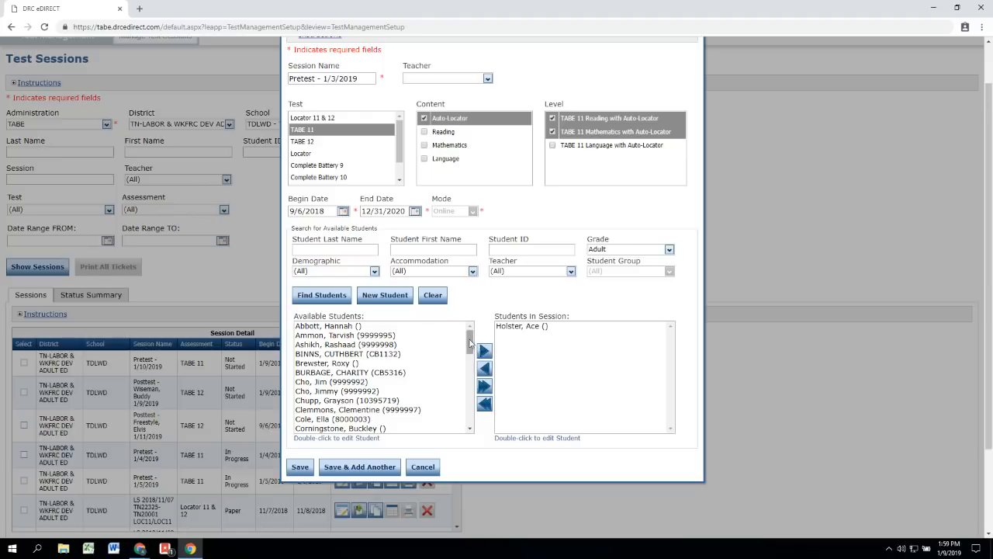
Step: Ctrl-select three available students and move them into Students in Session
mouse_move(469, 341)
mouse_down()
mouse_move(470, 359)
mouse_move(468, 343)
mouse_up()
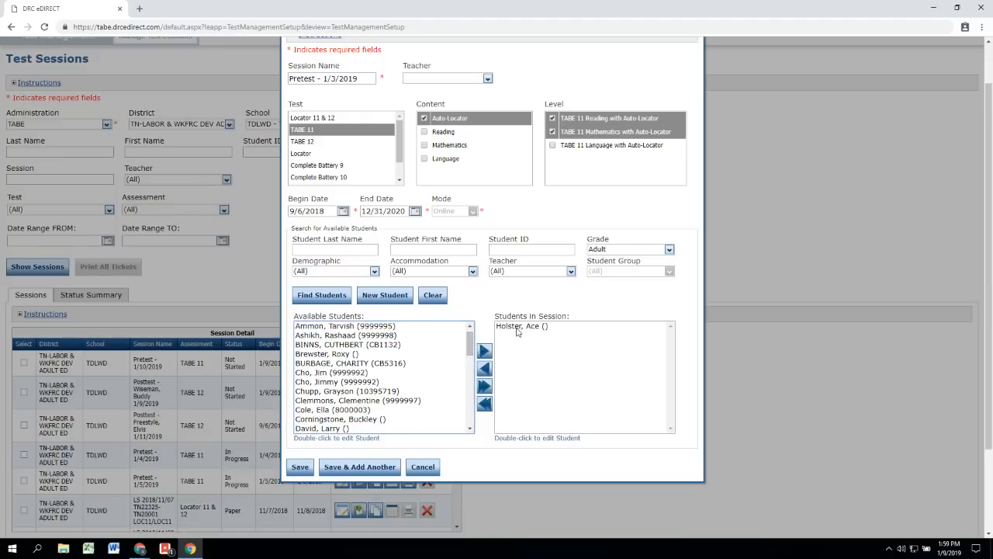
click(337, 335)
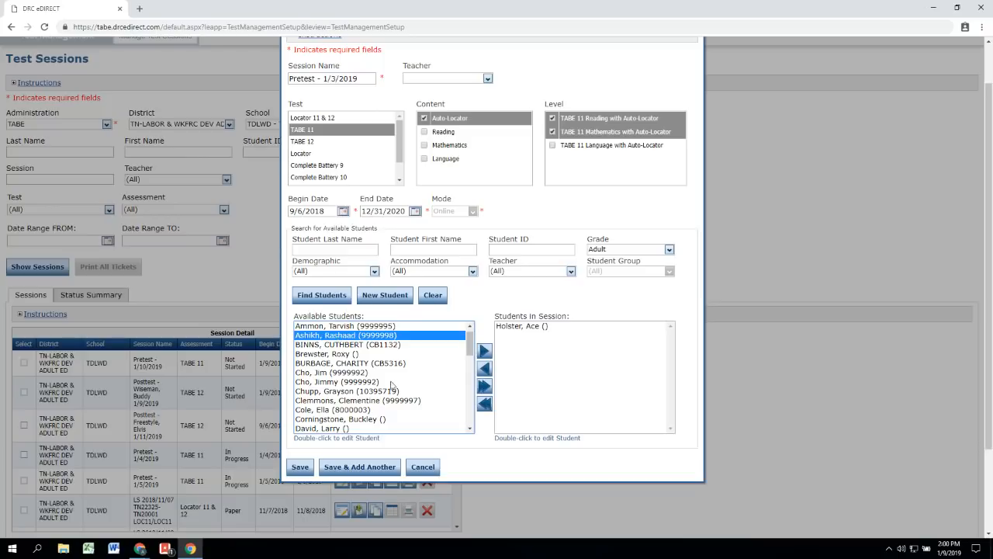
mouse_move(469, 346)
mouse_down()
mouse_move(471, 356)
mouse_move(470, 347)
mouse_up()
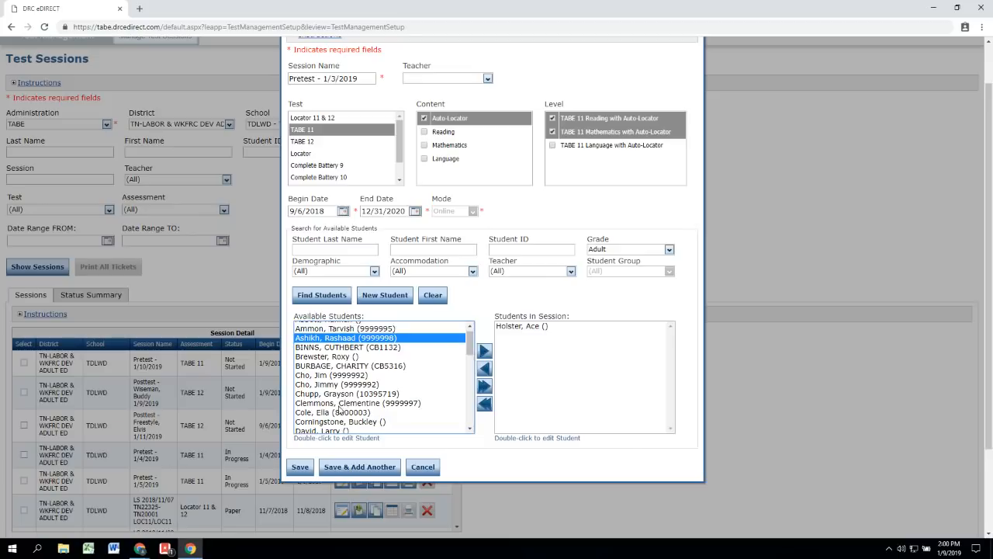
ctrl+click(354, 403)
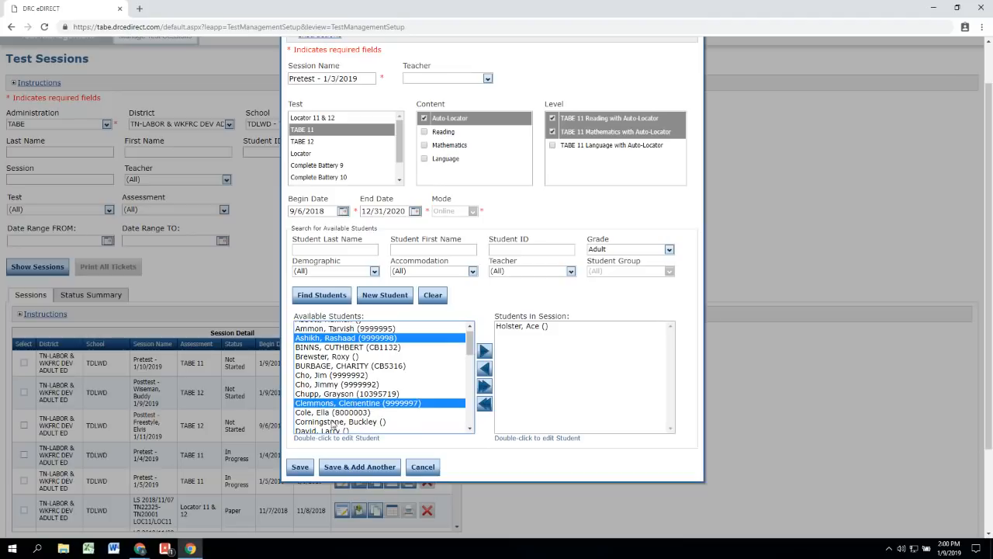
ctrl+click(376, 422)
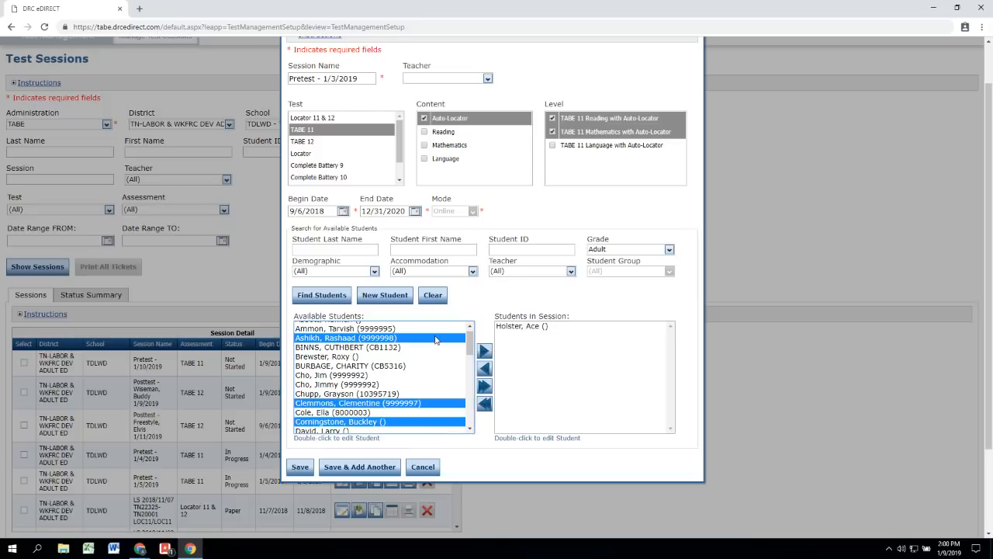
click(486, 353)
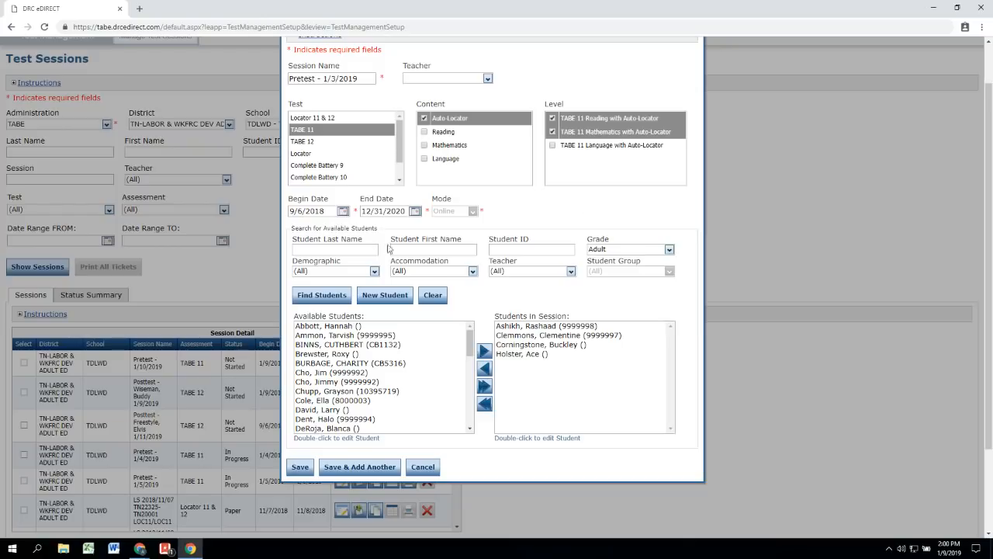
Step: Search Available Students by last name and add the single matching student
click(358, 250)
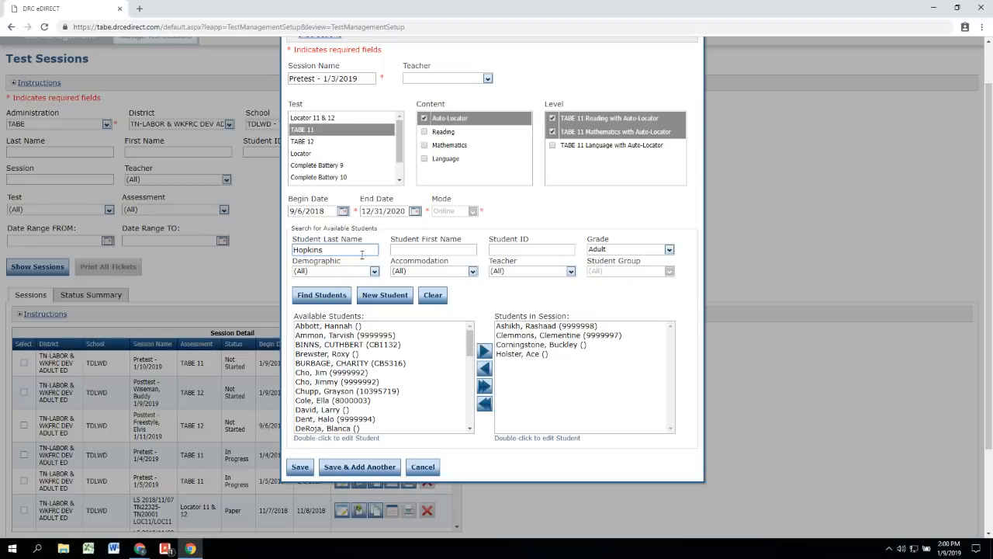
click(329, 296)
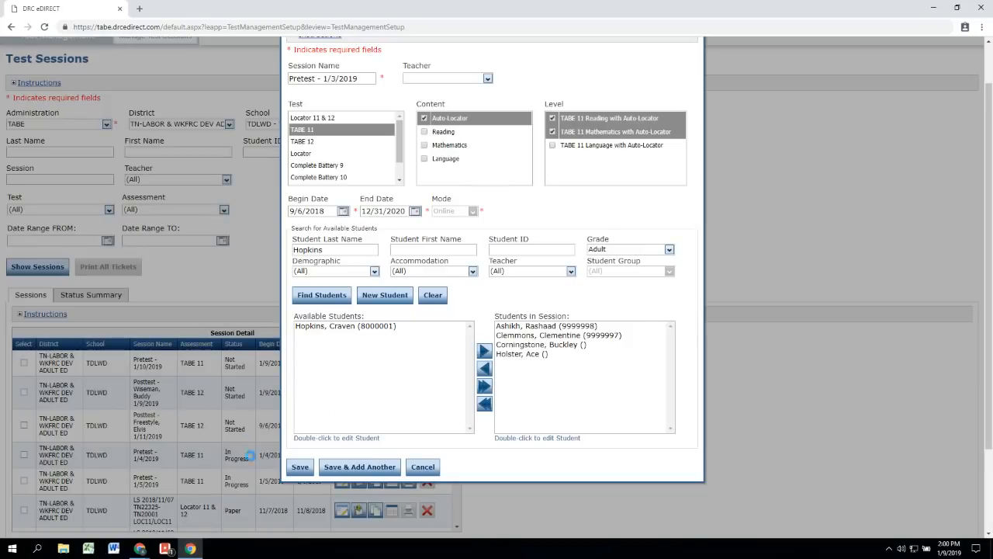
click(373, 326)
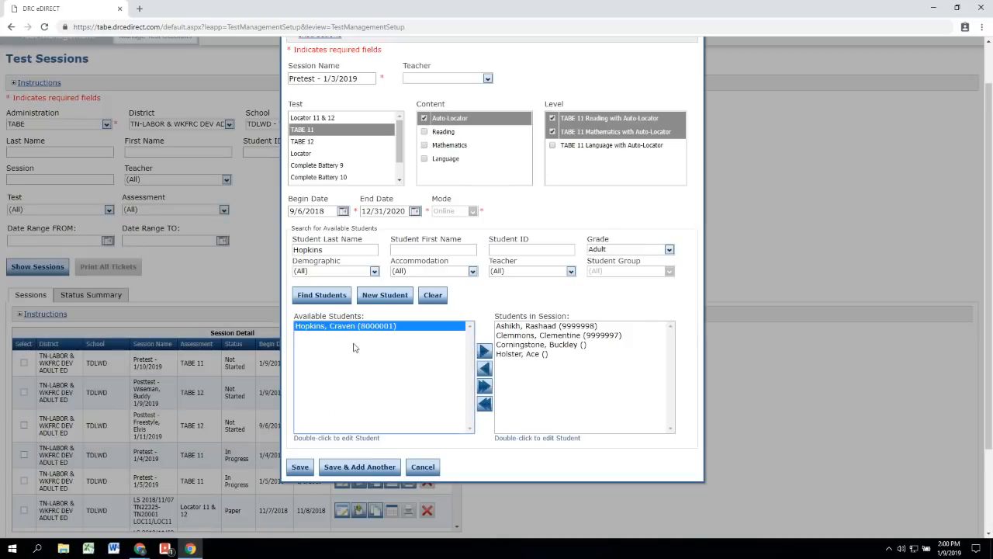
click(487, 358)
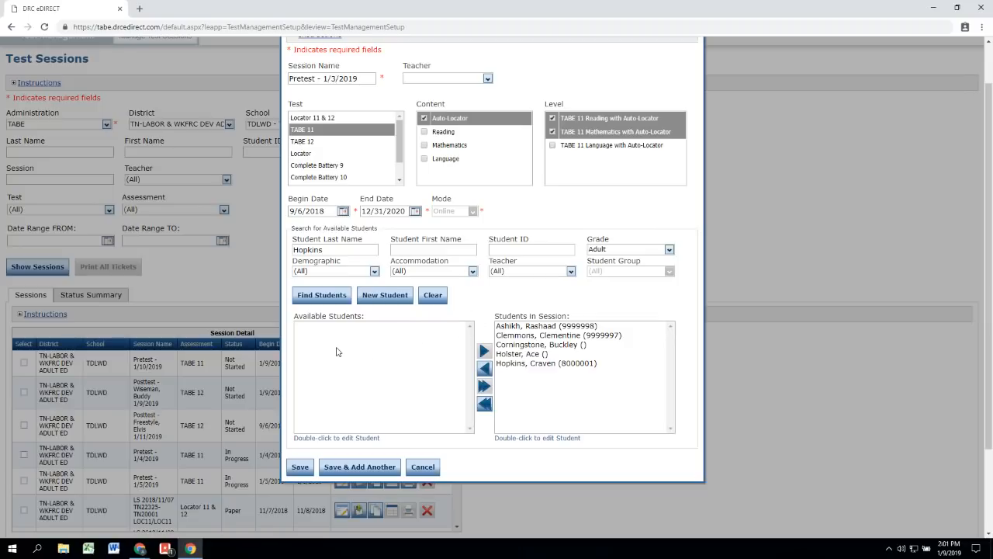
Step: Create a new student, entering their last name, first name and date of birth
click(386, 302)
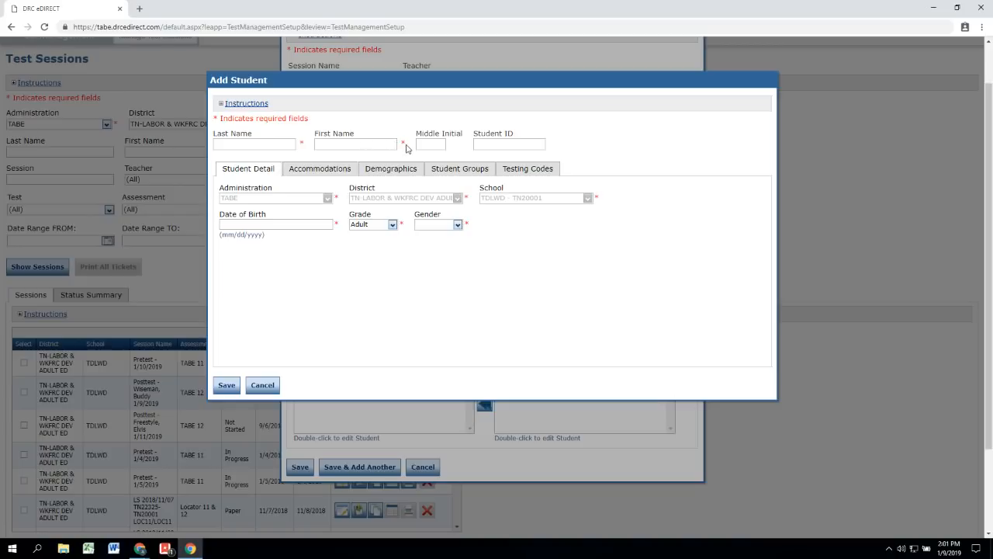
click(281, 145)
key(Tab)
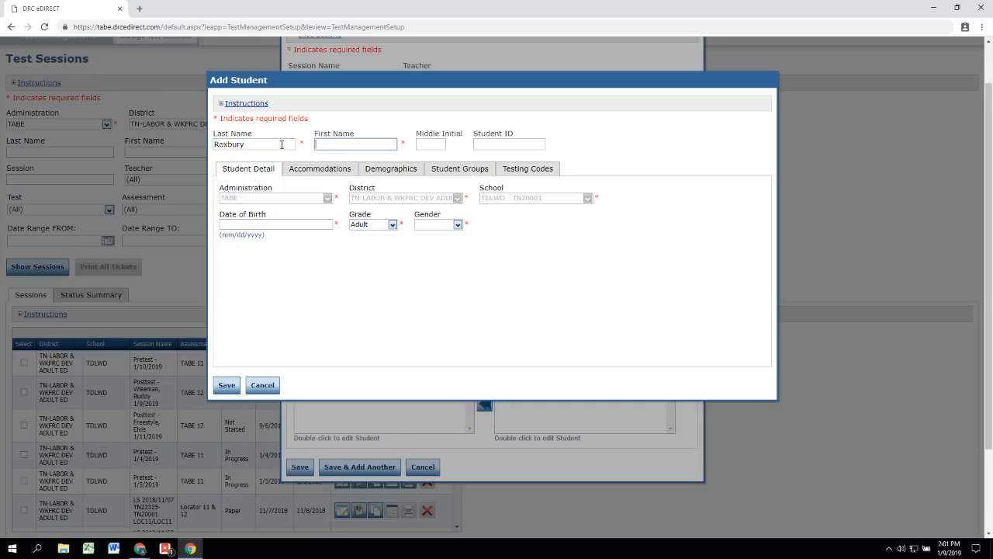
key(Tab)
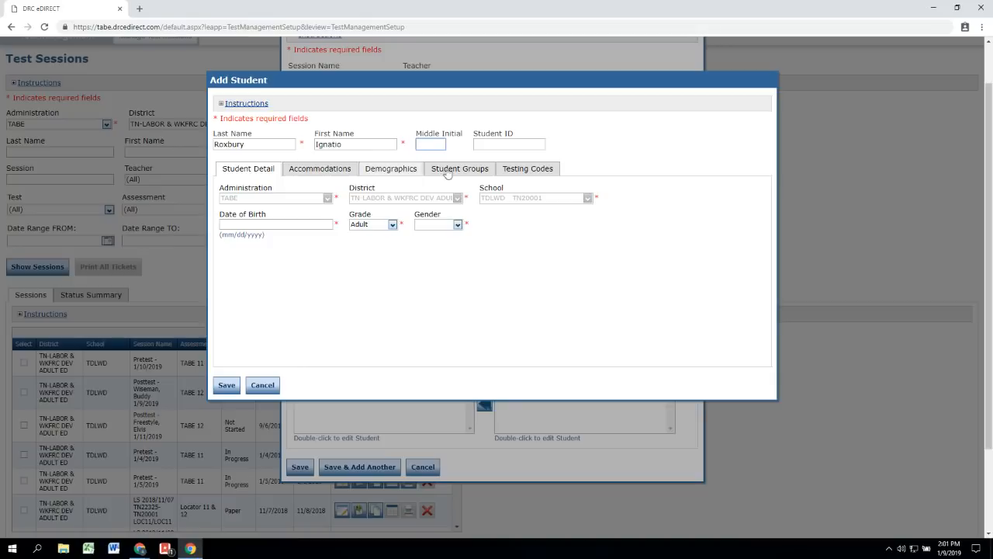
key(Tab)
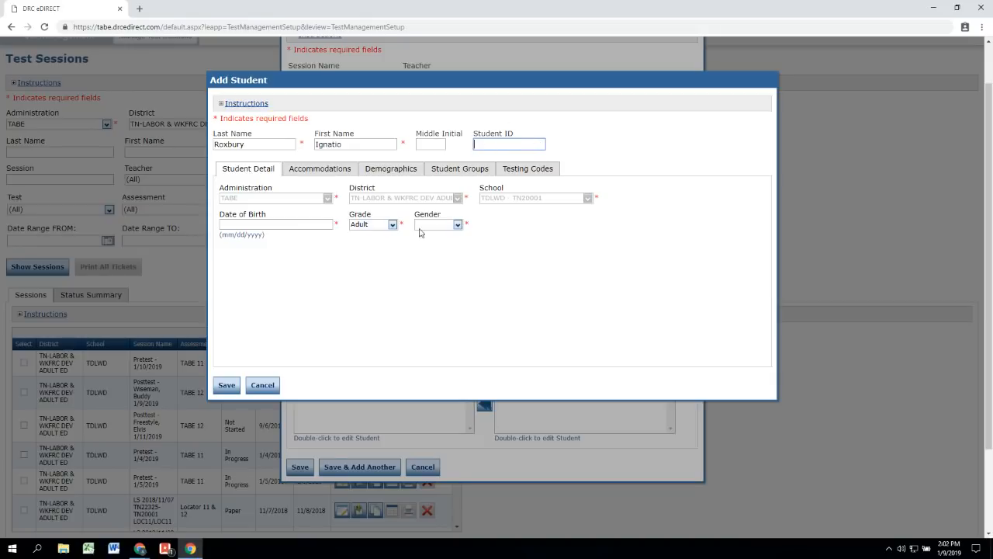
click(326, 201)
click(305, 223)
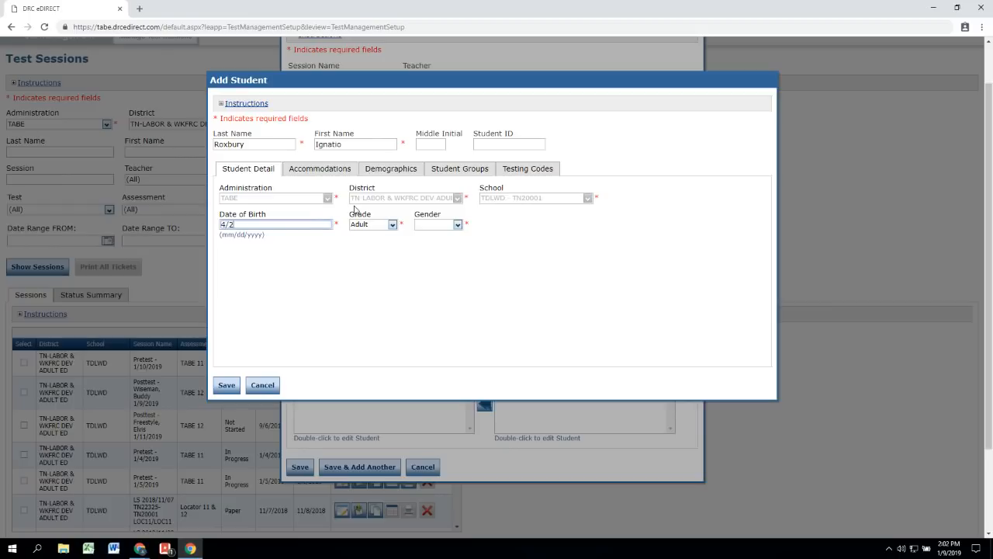
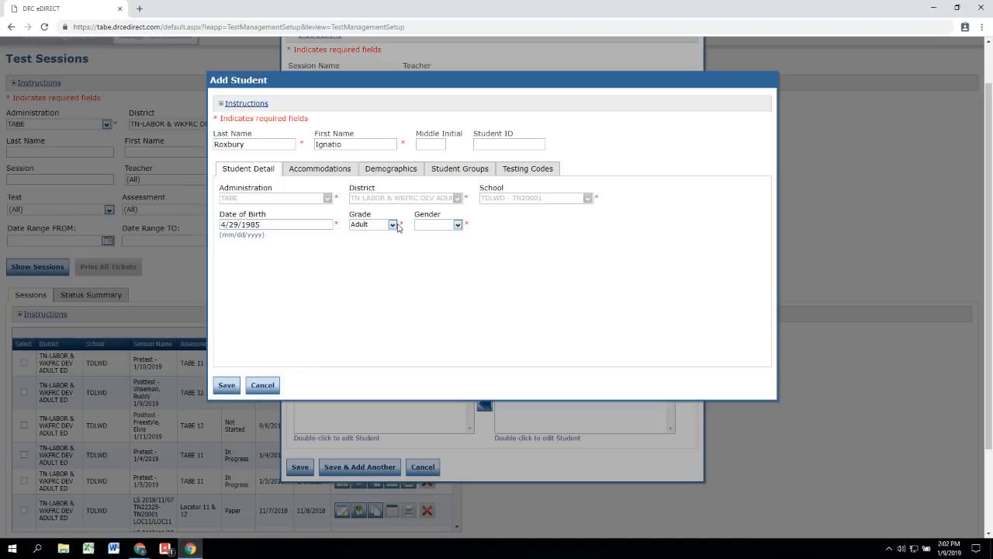
Step: Set the new student's grade to Adult and gender to Male, then save
click(392, 224)
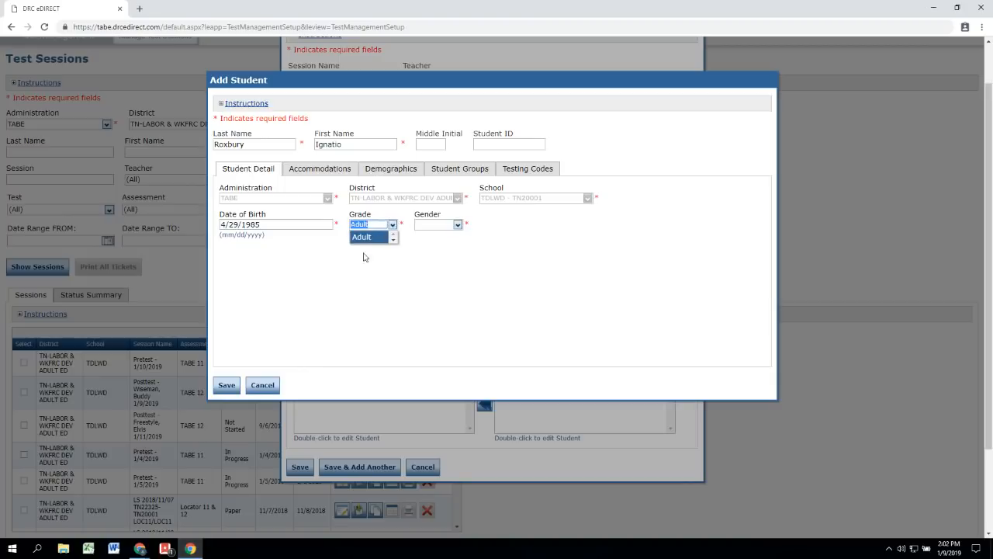
click(371, 239)
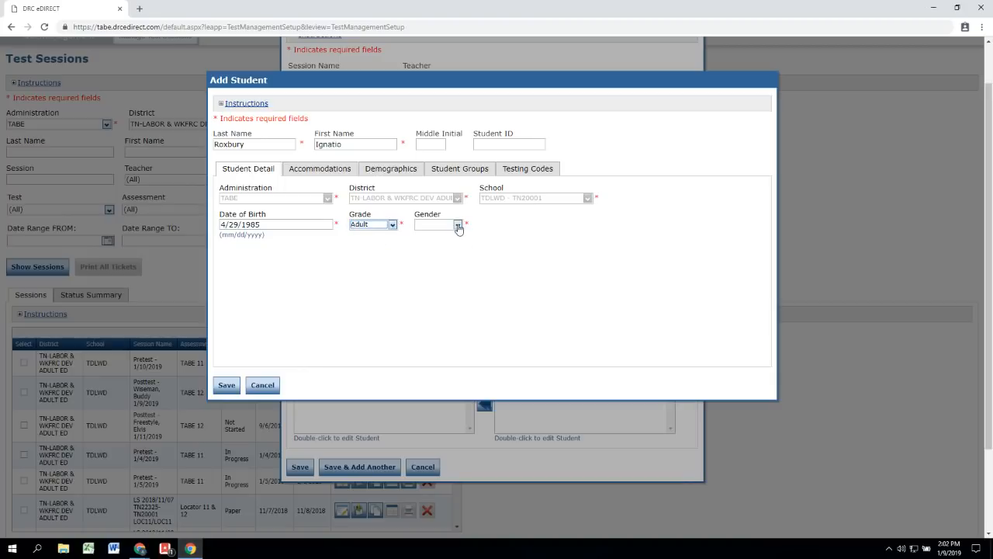
click(458, 224)
click(444, 265)
click(226, 386)
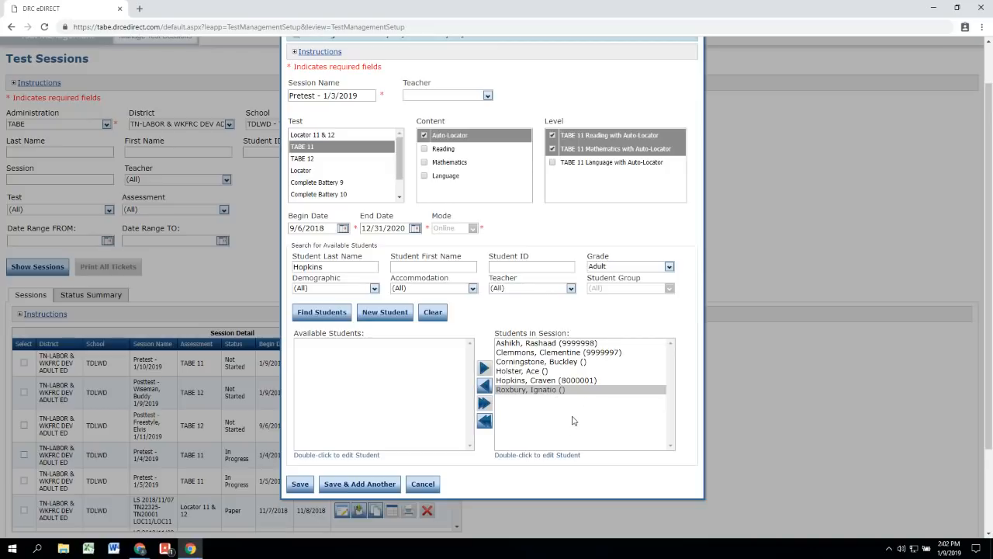
Step: Save the Pretest - 1/3/2019 session so it's created as Not Started
scroll(568, 434, up, 1)
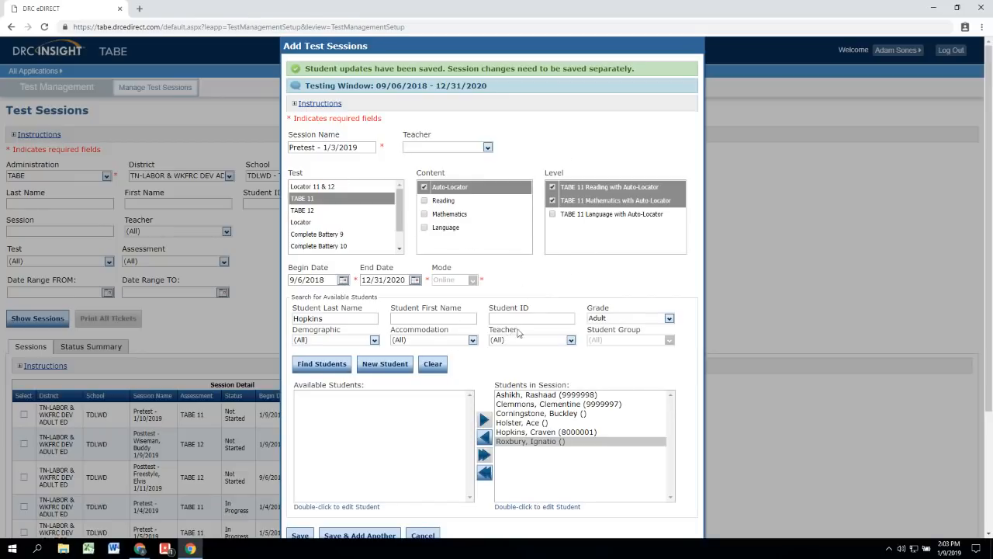
scroll(528, 314, down, 1)
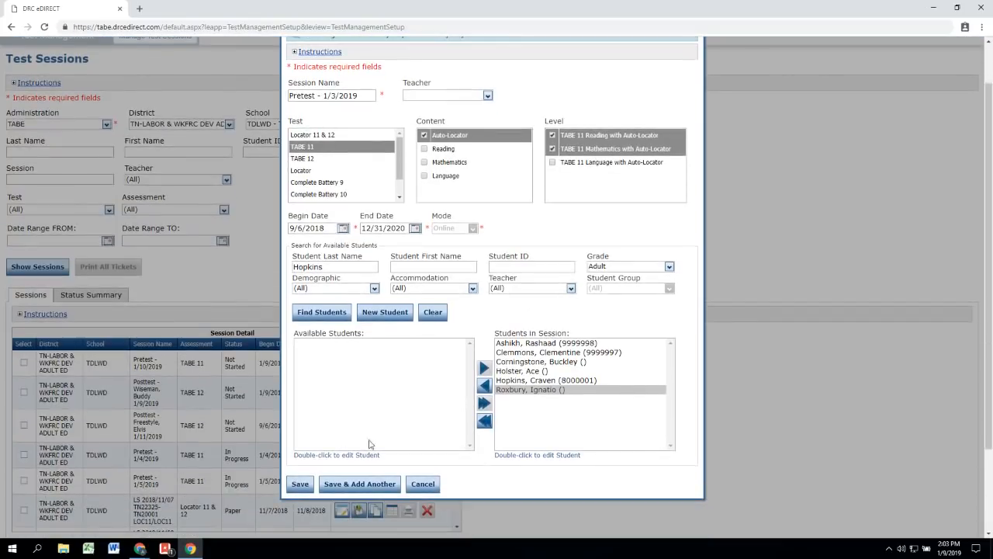
click(299, 484)
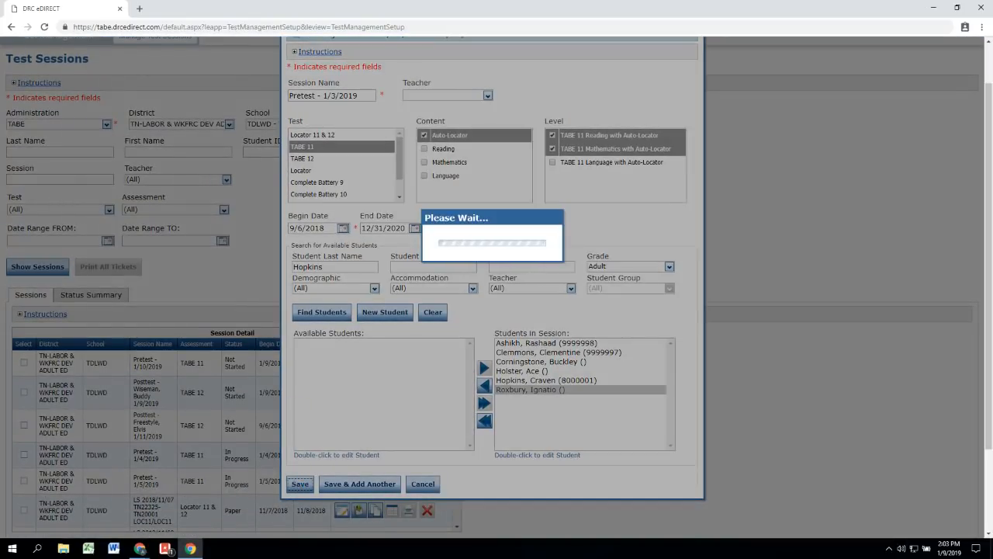
scroll(292, 360, down, 1)
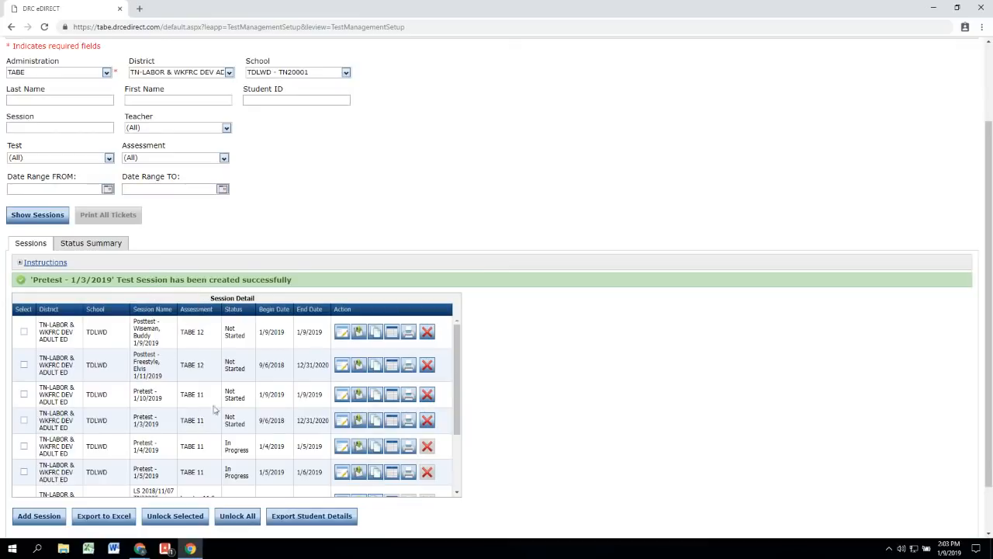
Step: Open the printable student roster and test tickets for the Pretest - 1/3/2019 session
scroll(321, 419, down, 2)
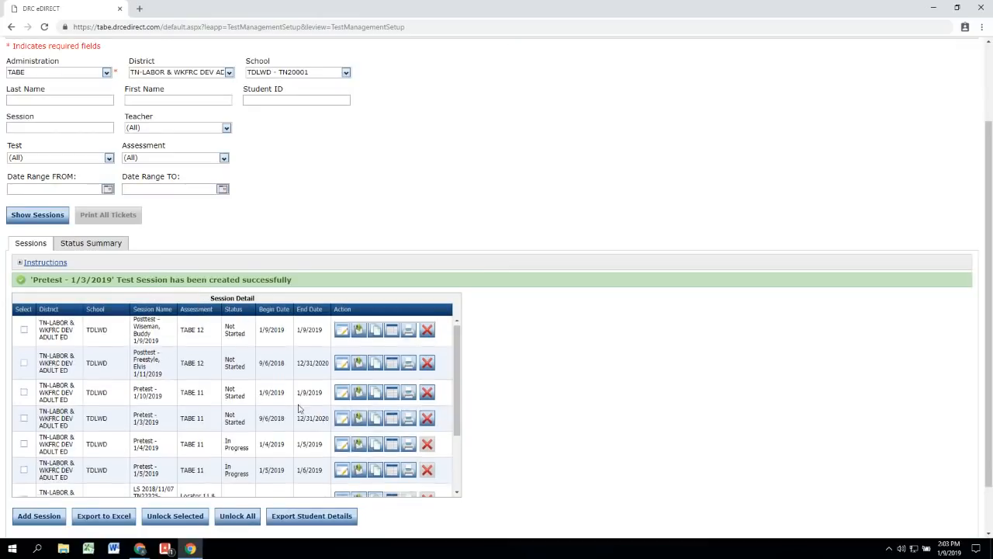
scroll(203, 395, up, 3)
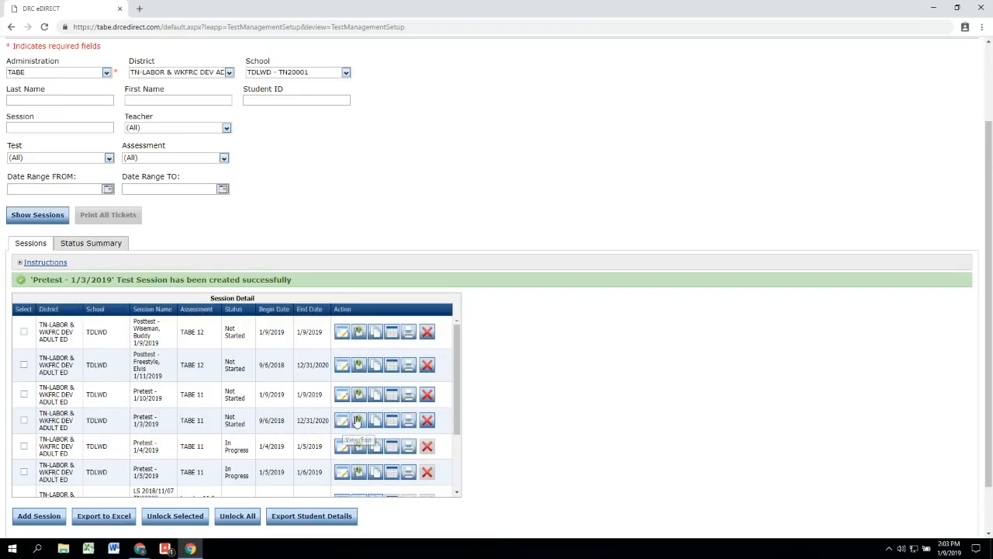
click(408, 424)
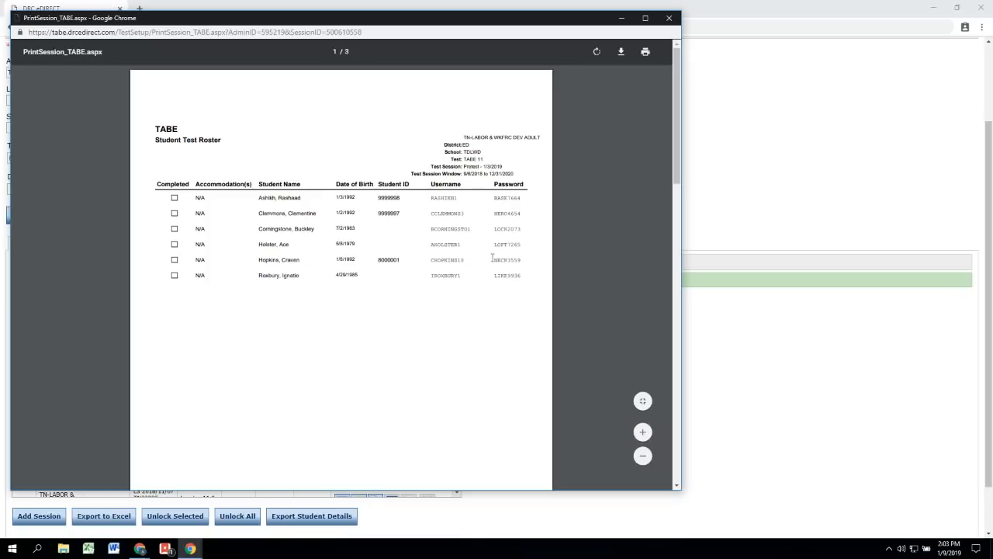
Step: Zoom in and pan across the roster PDF, then scroll down to the test tickets on pages 2–3
scroll(489, 224, up, 3)
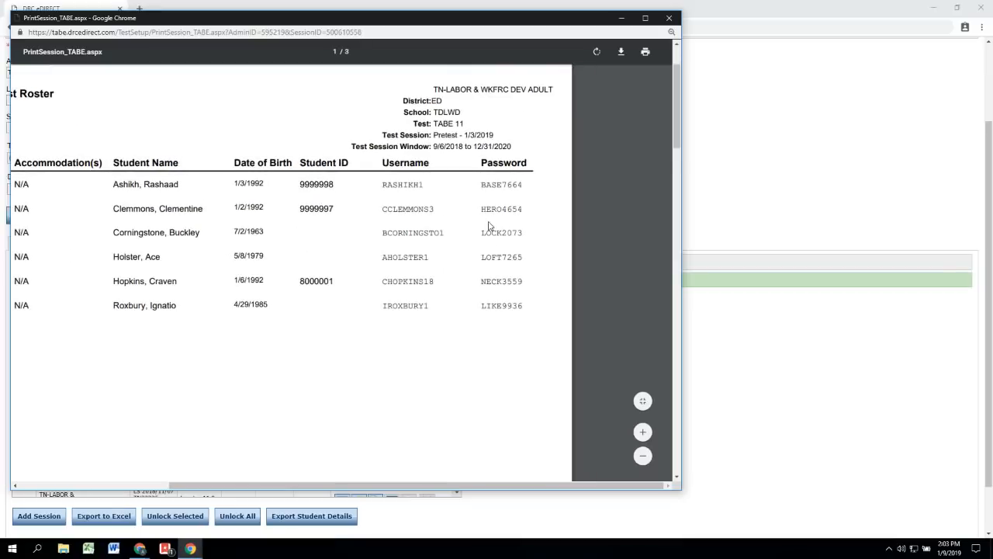
scroll(486, 218, up, 3)
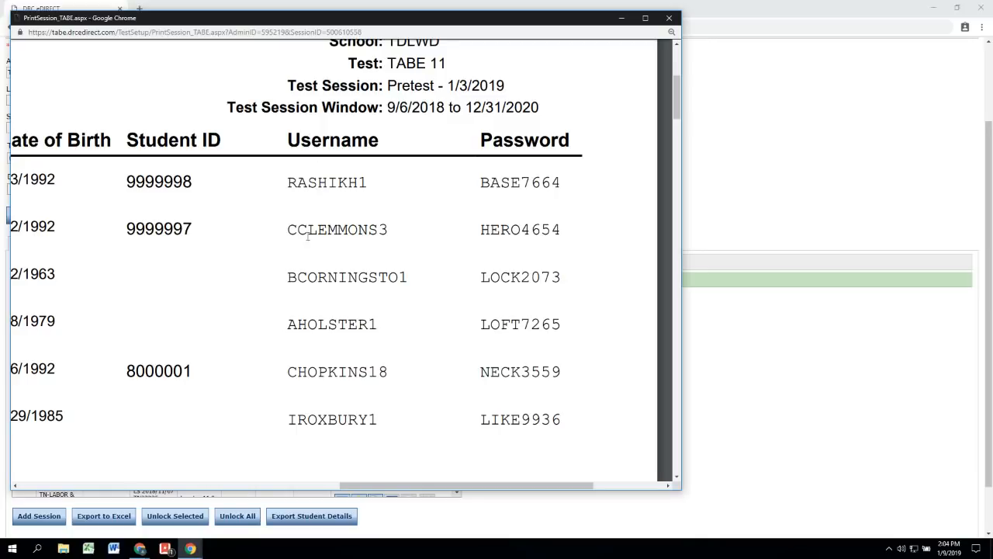
drag(400, 480, 243, 481)
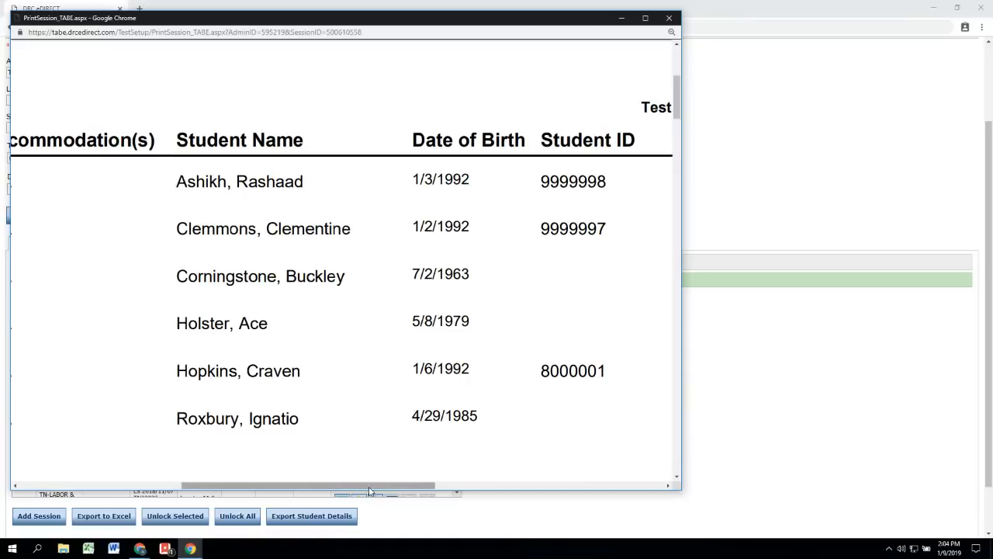
drag(384, 486, 566, 488)
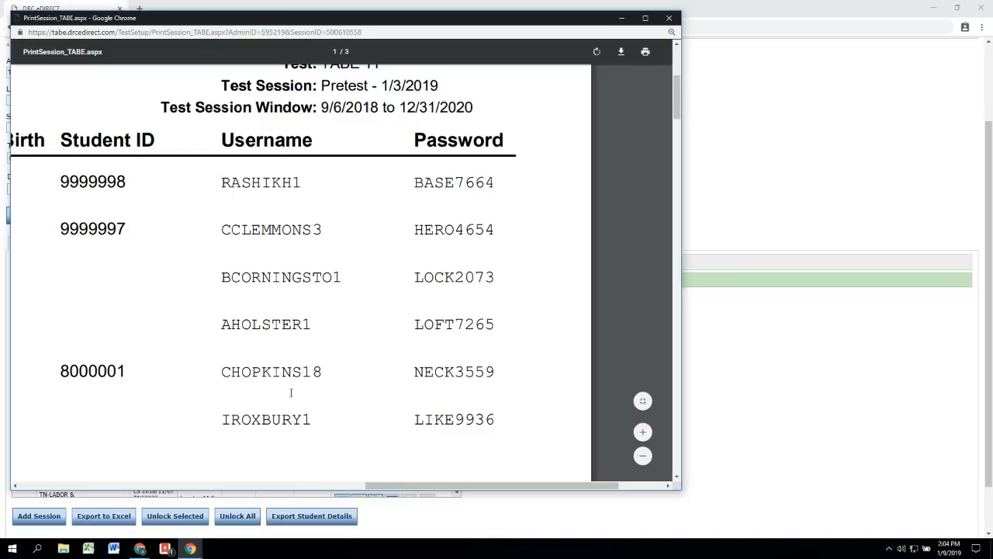
scroll(291, 392, down, 5)
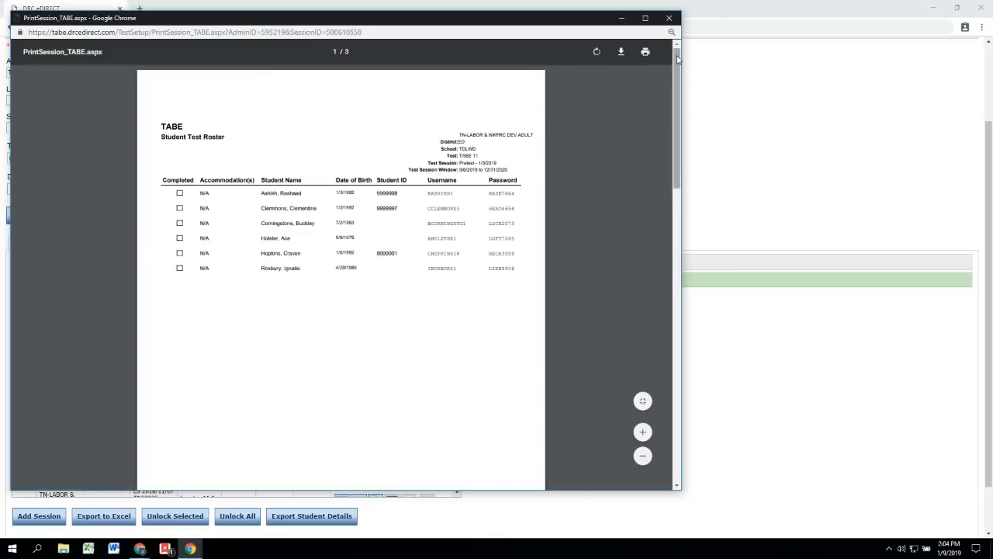
drag(674, 69, 672, 233)
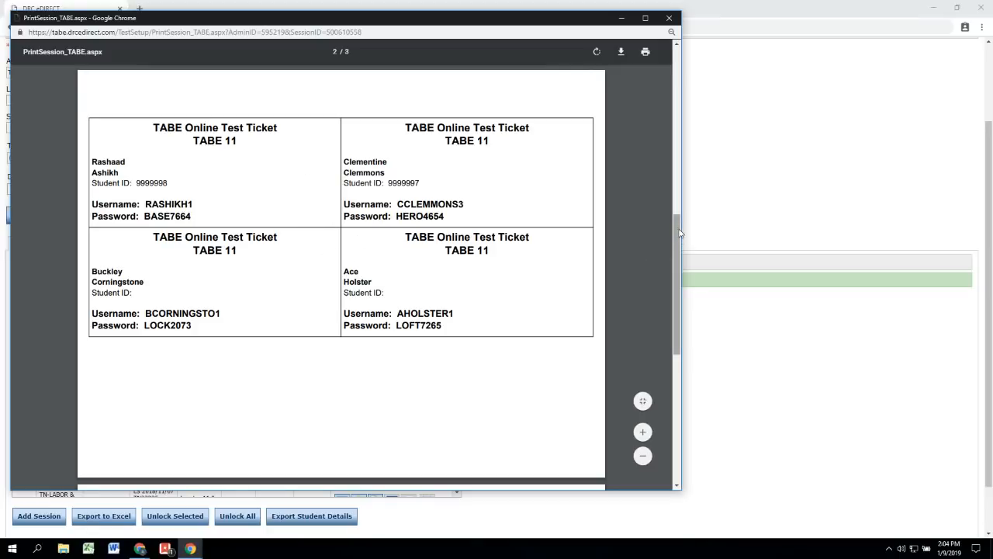
drag(679, 233, 662, 312)
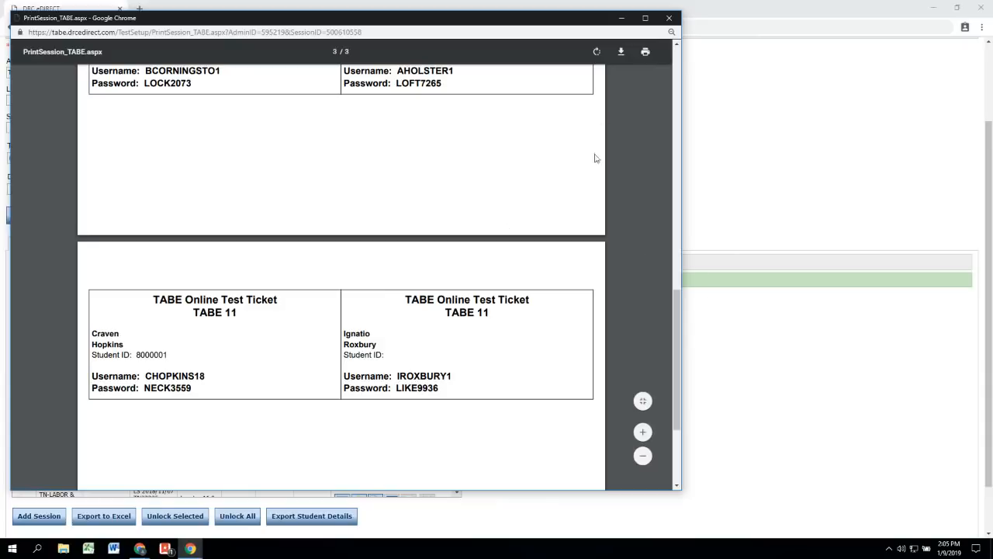
Step: Close the roster, then print tickets for the first and third students from the Pretest - 1/3/2019 testing status
click(669, 17)
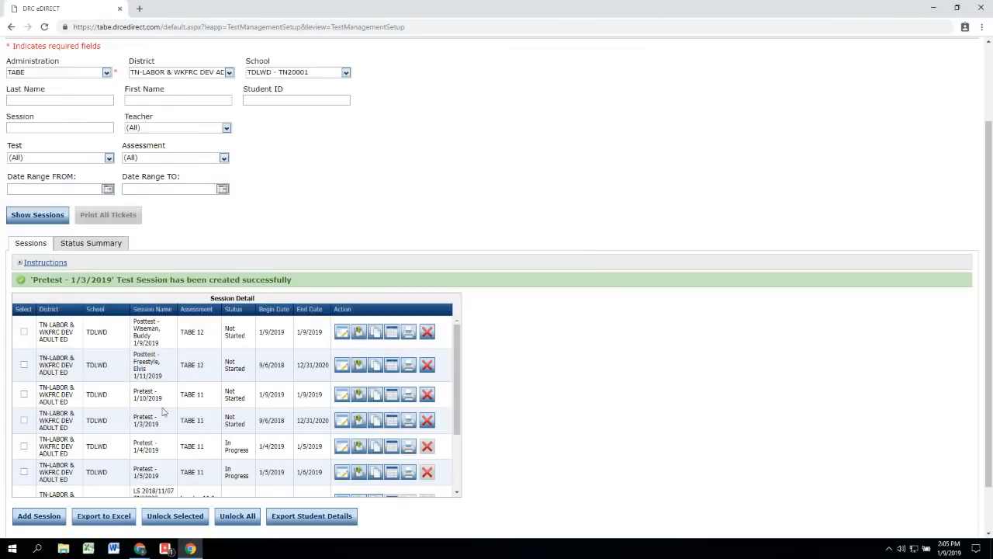
click(392, 425)
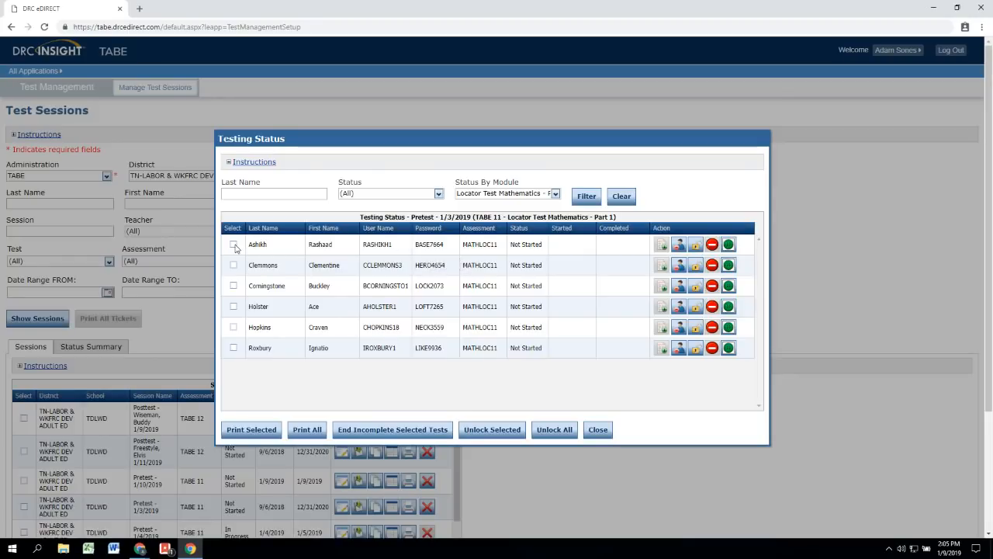
click(234, 244)
click(234, 285)
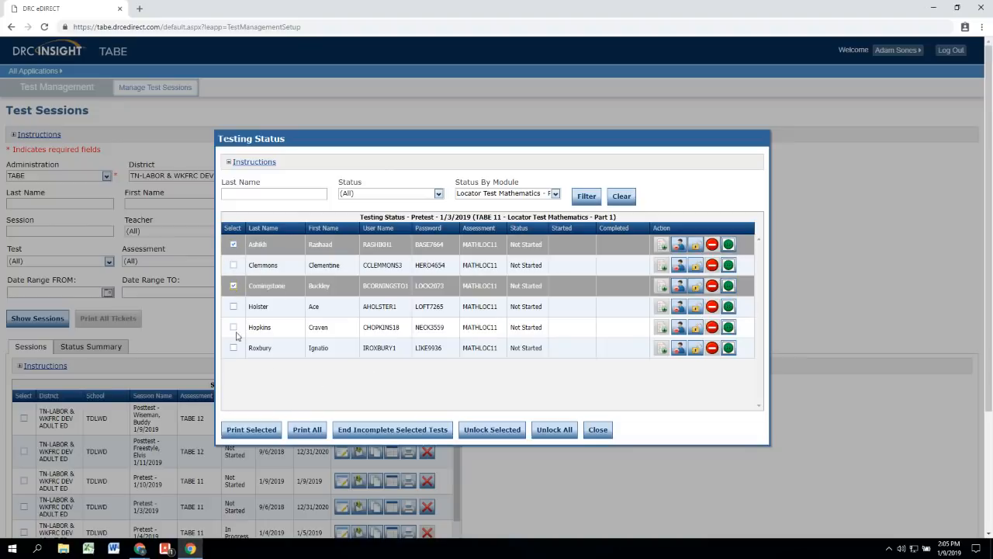
click(253, 430)
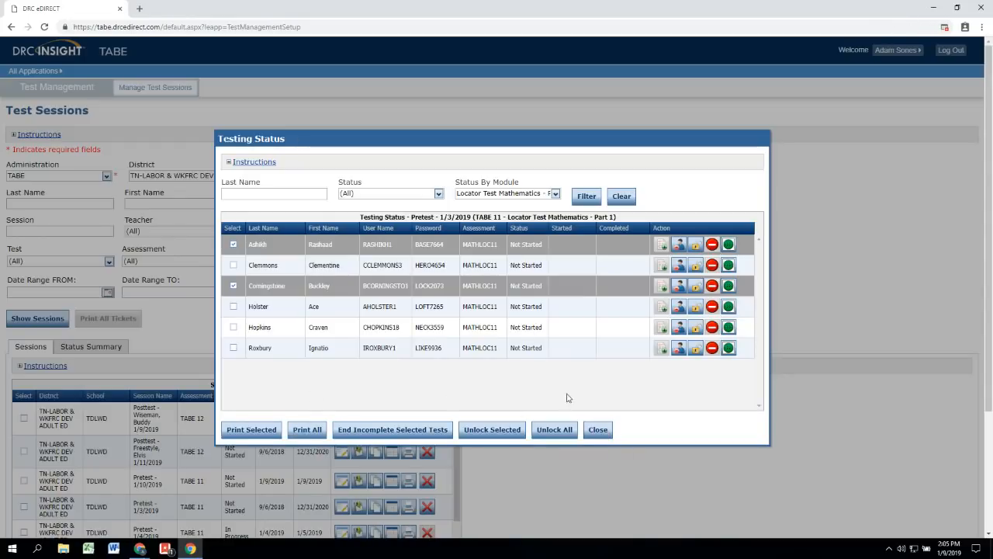
click(599, 435)
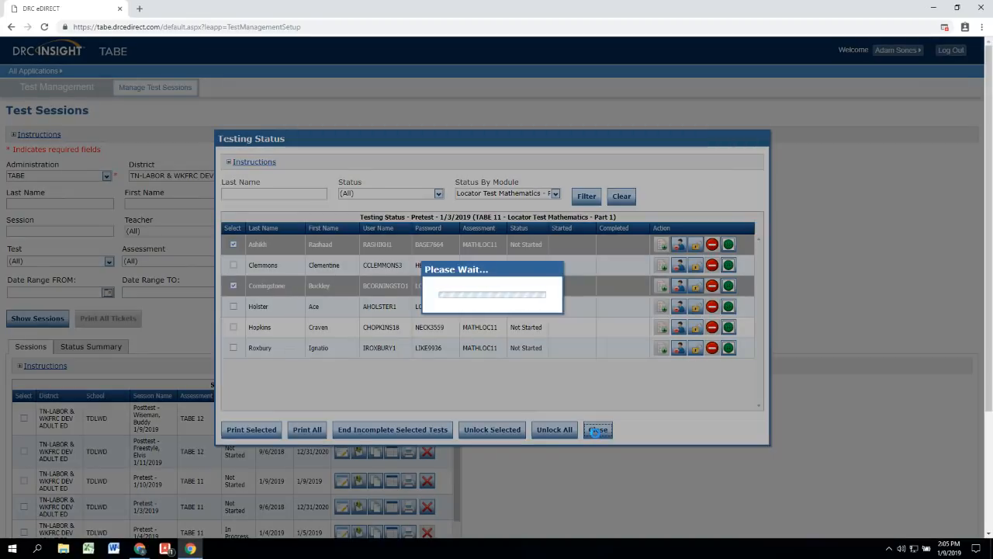
Step: Filter the session list by 'pretest - 1/3/2019', then clear the filter to list all sessions
scroll(594, 419, down, 2)
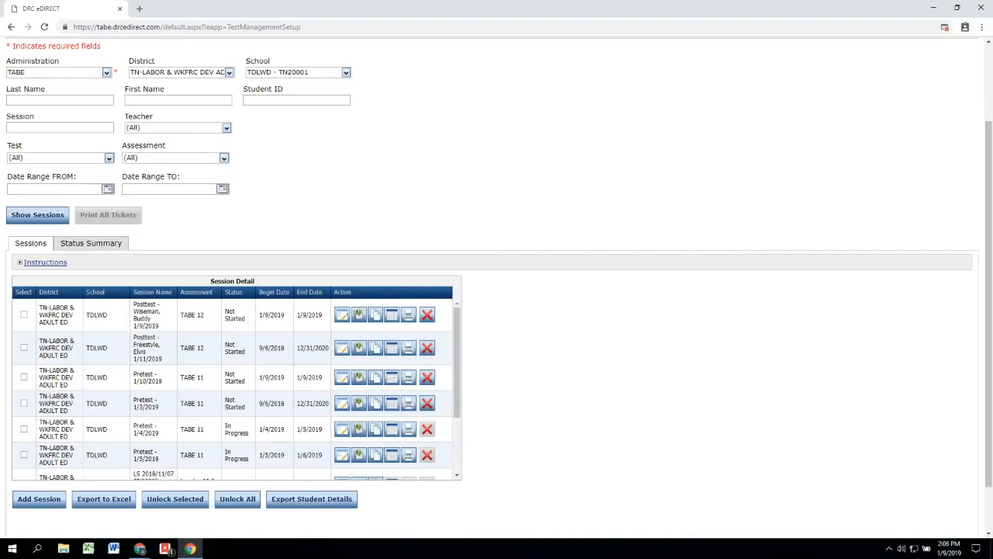
scroll(260, 339, down, 1)
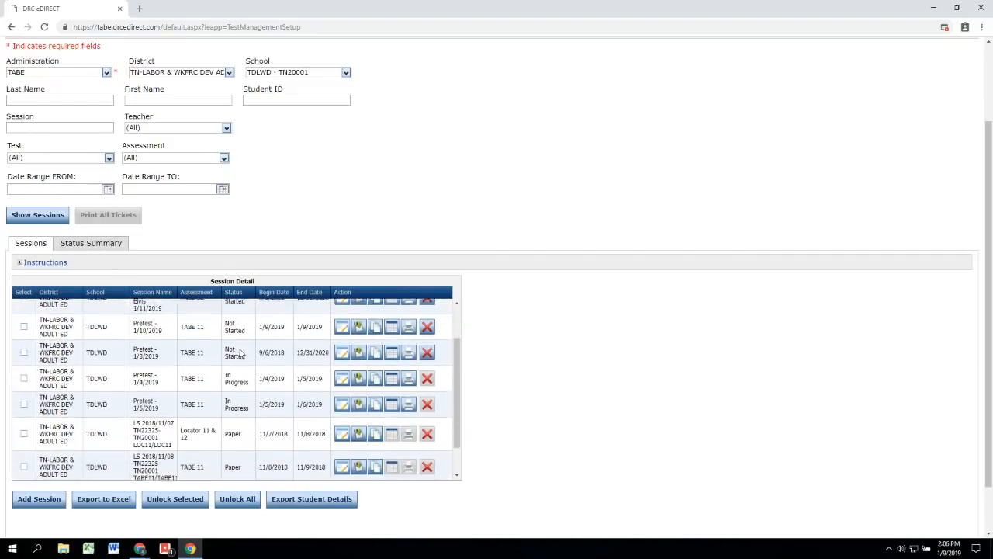
scroll(243, 411, up, 1)
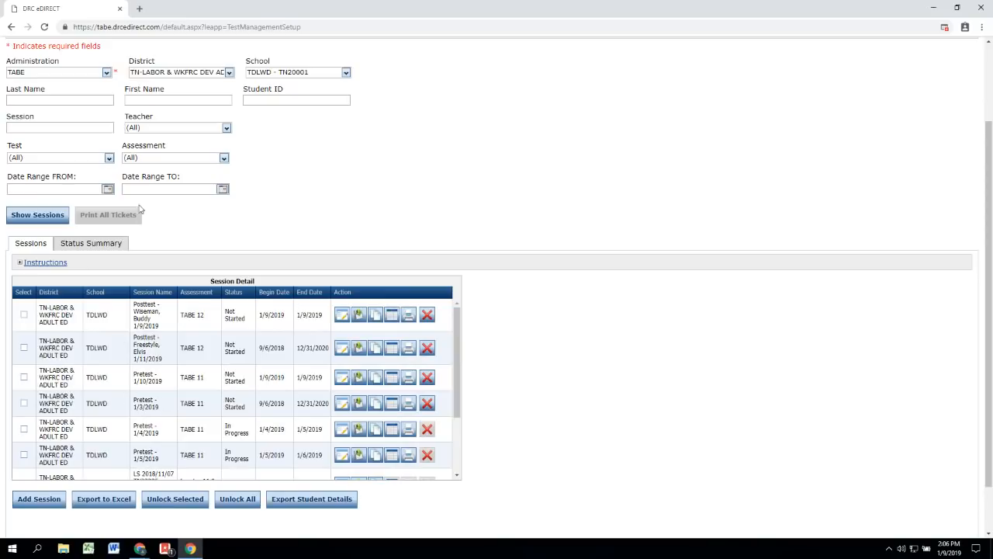
click(61, 129)
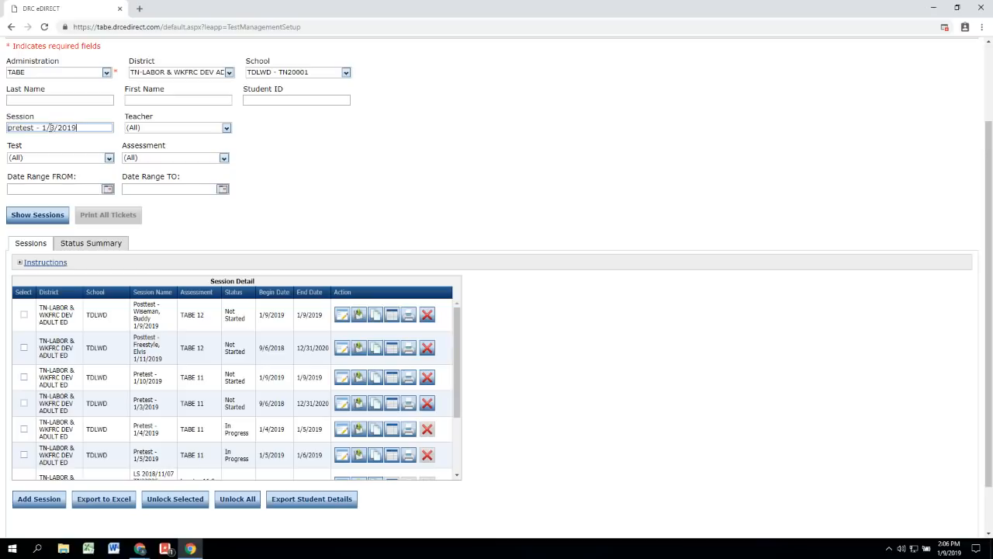
click(35, 218)
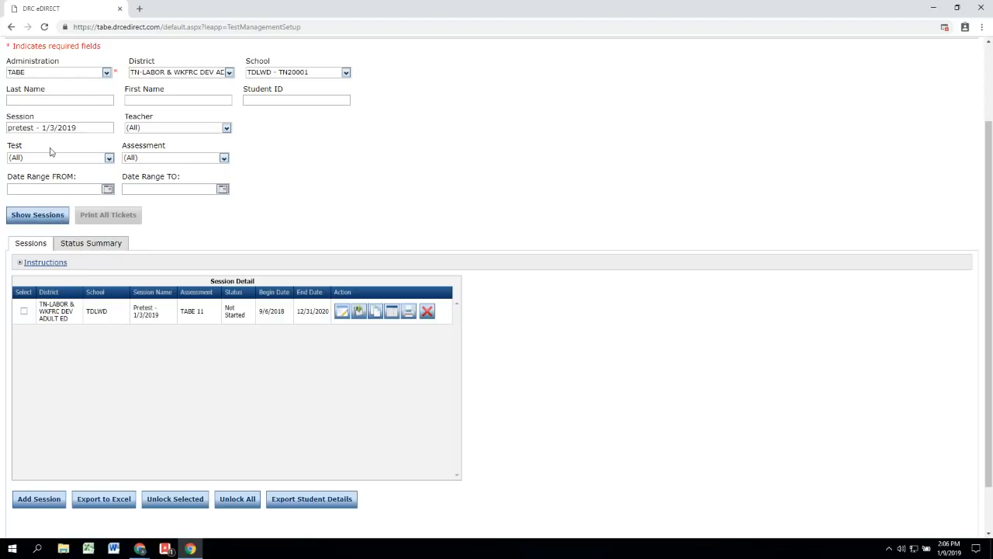
drag(86, 130, 5, 121)
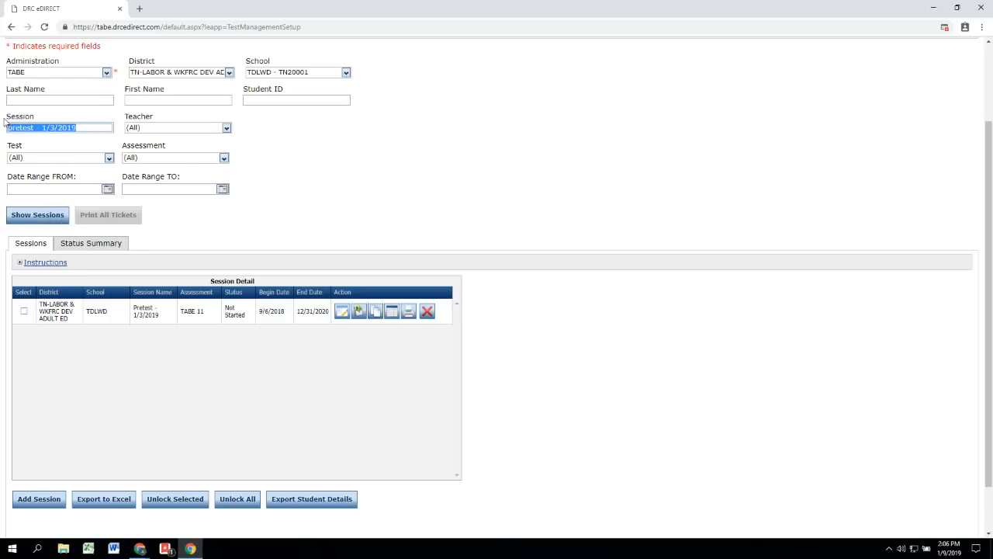
key(BackSpace)
click(32, 215)
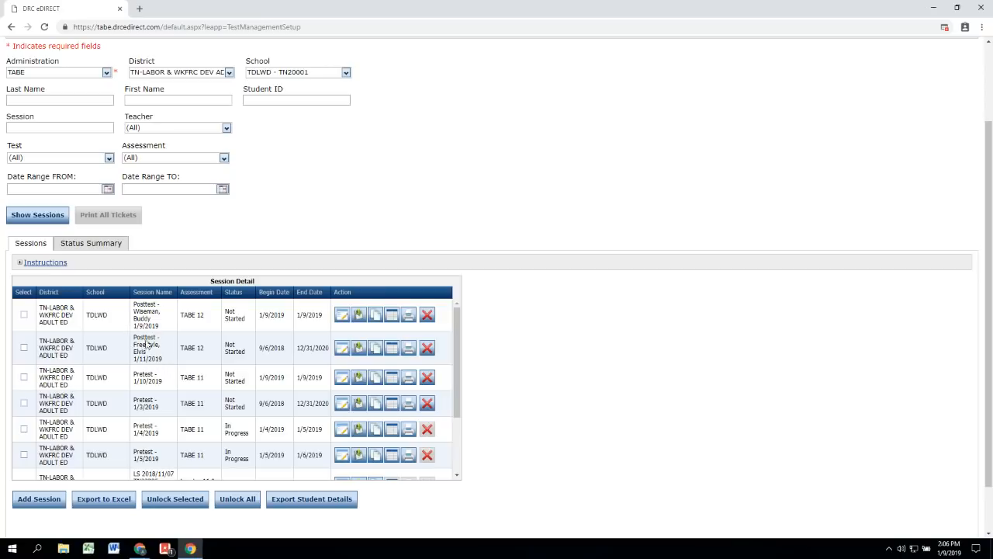
Step: Filter the sessions by the student's name, then clear the filter so every session shows again
click(94, 127)
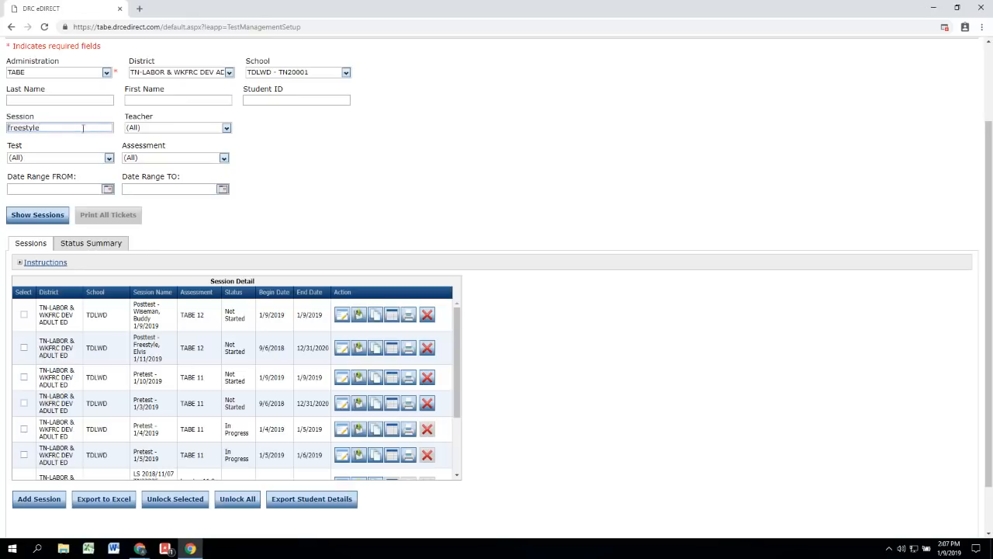
click(44, 218)
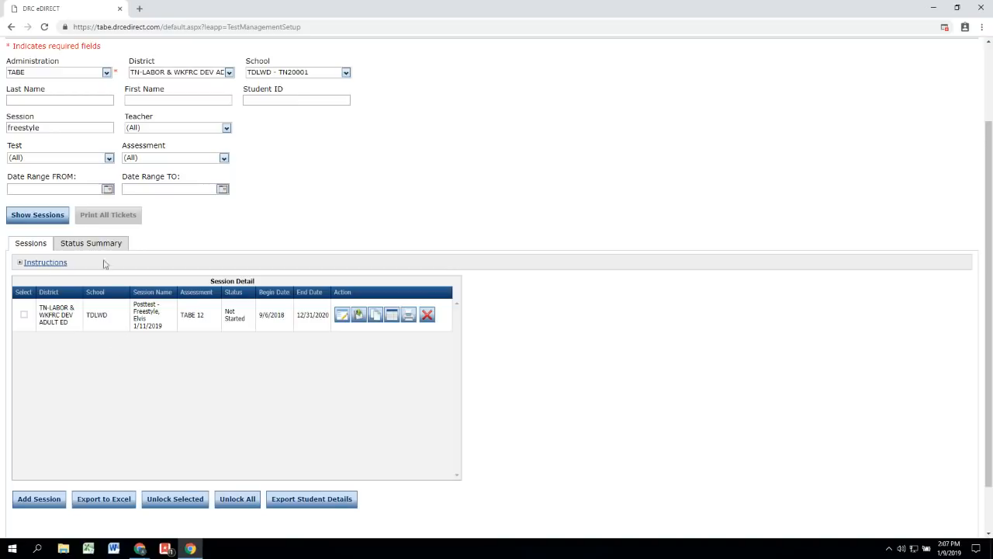
click(87, 128)
key(ctrl+a)
key(BackSpace)
click(48, 216)
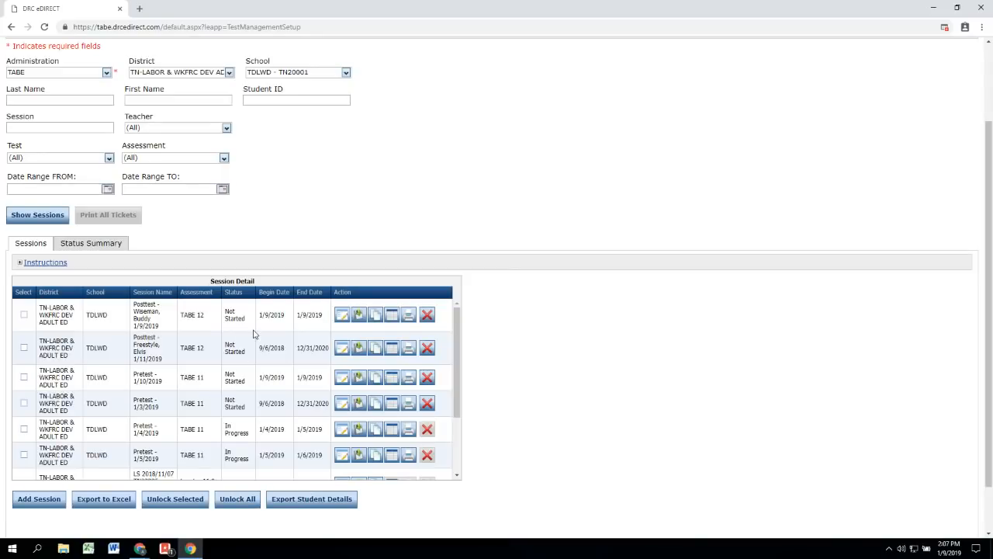
scroll(231, 392, down, 3)
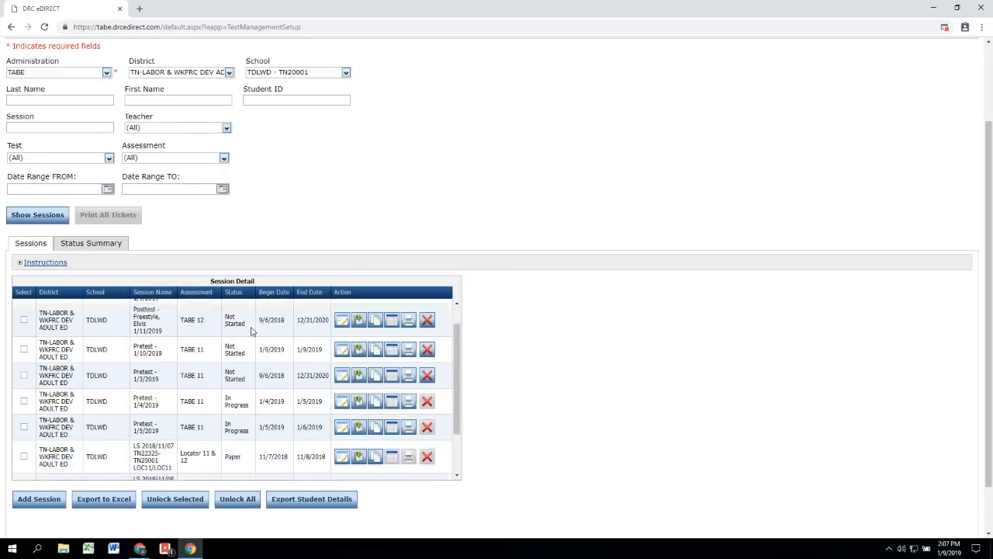
Step: Add a new session named with the student's first name and 2/5/2019, choosing TABE 12 as its test
click(35, 500)
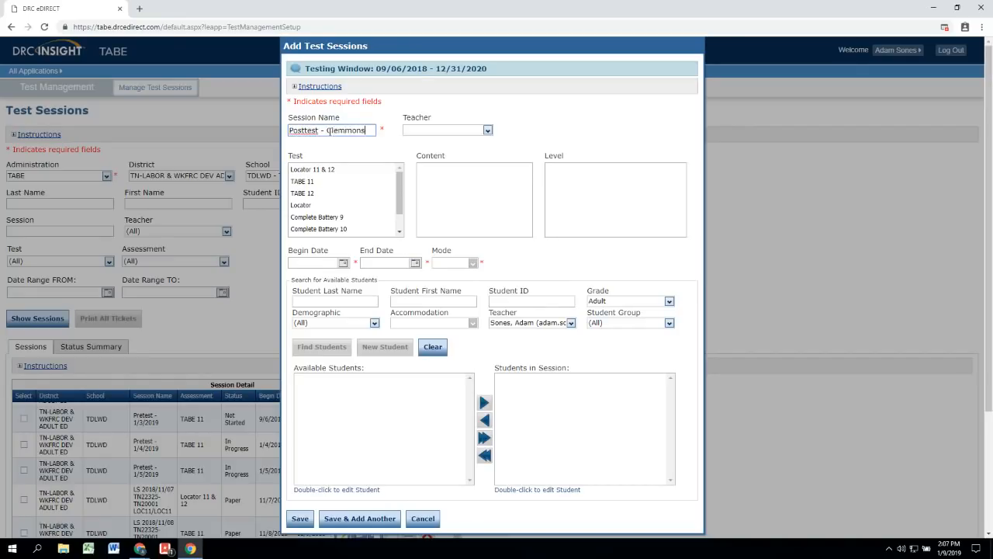
text(,)
key(BackSpace)
key(BackSpace)
text(2/5/2019)
click(513, 129)
click(378, 170)
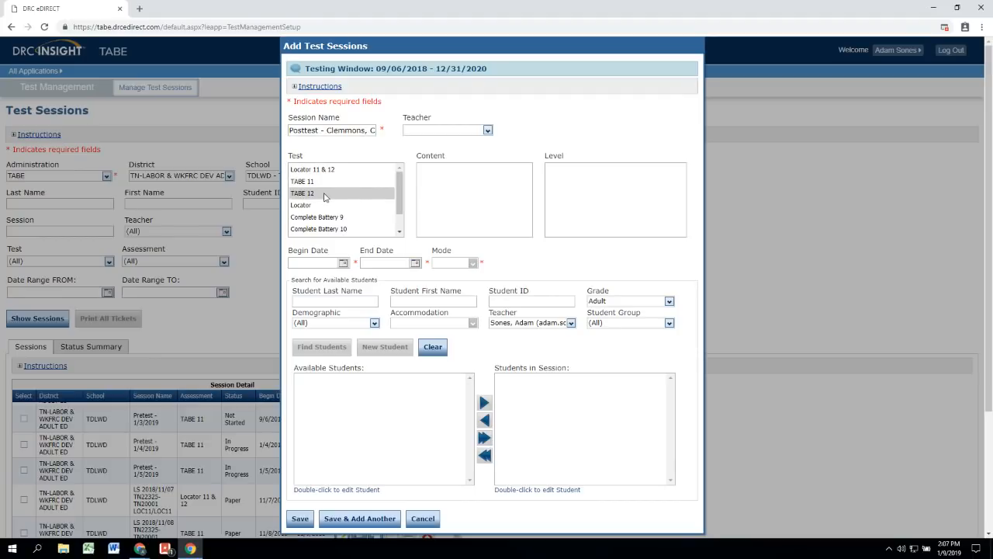
click(350, 194)
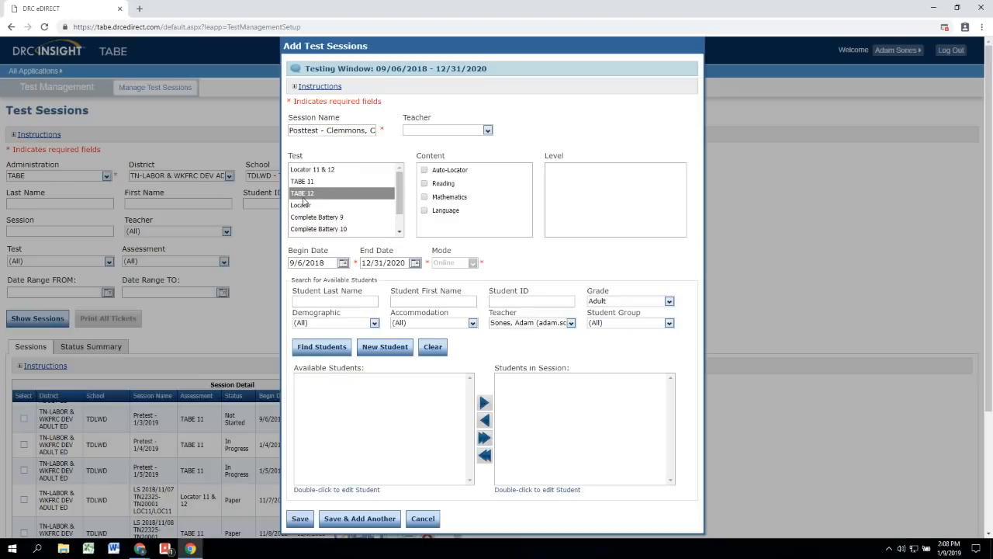
Step: Check Reading and Mathematics as the session's content
click(480, 172)
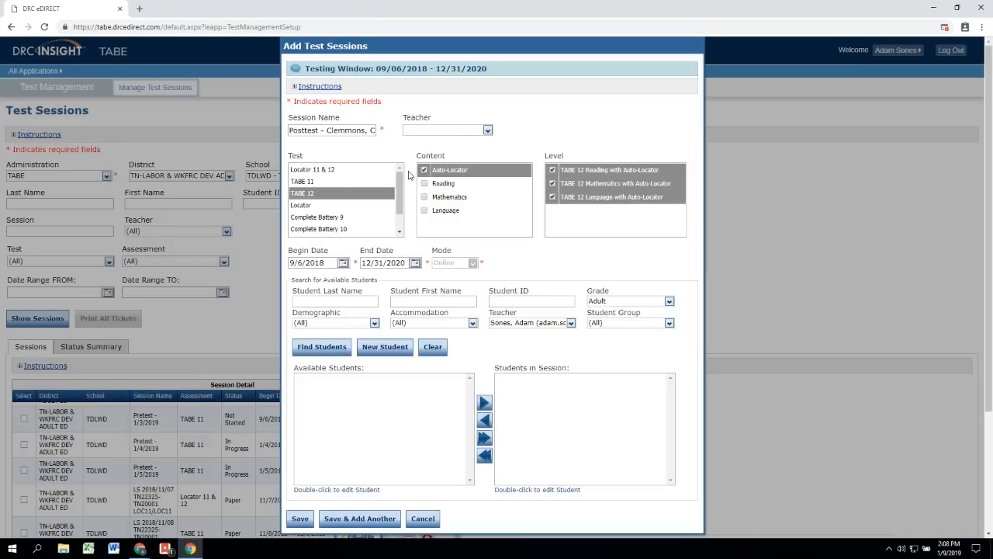
click(449, 185)
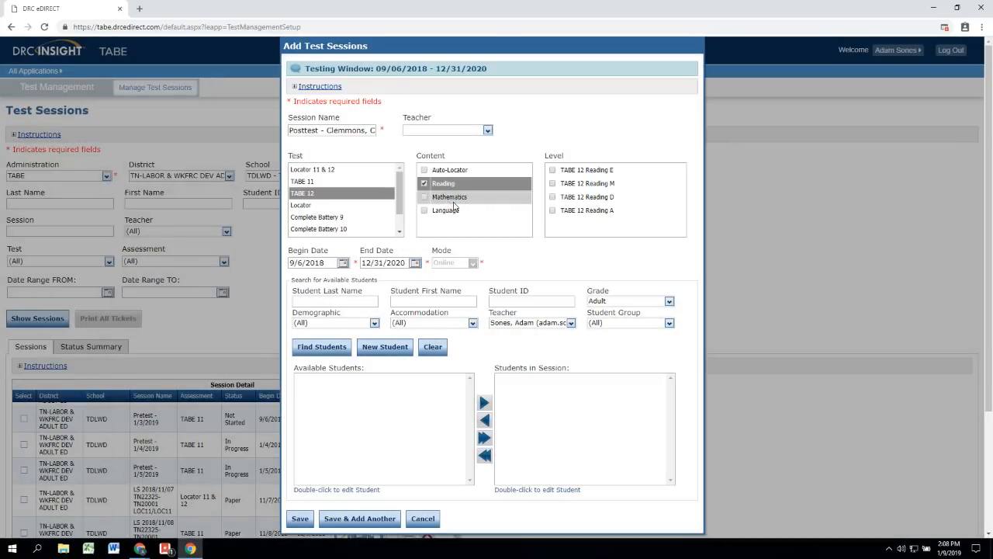
click(455, 204)
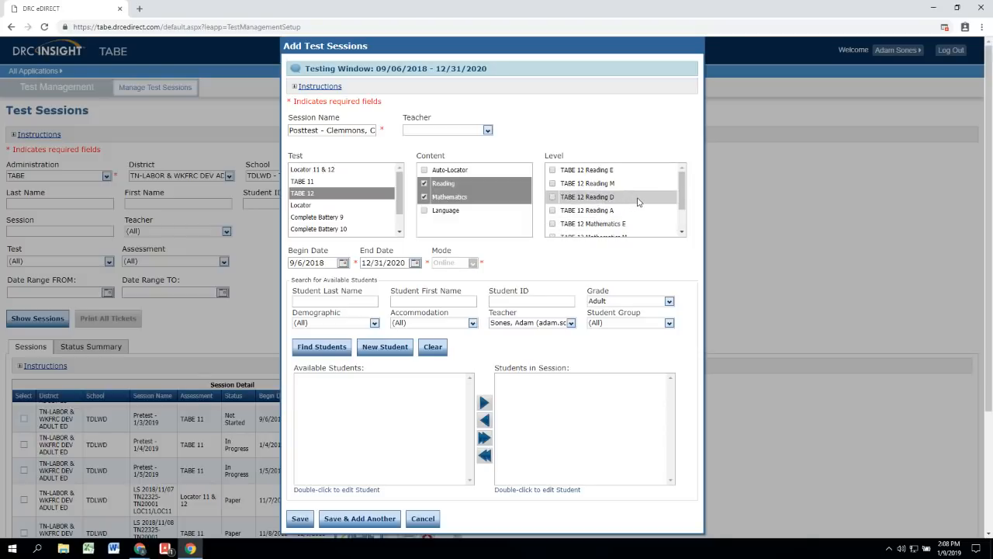
Step: Set the session levels to TABE 12 Reading D and TABE 12 Mathematics M
click(594, 199)
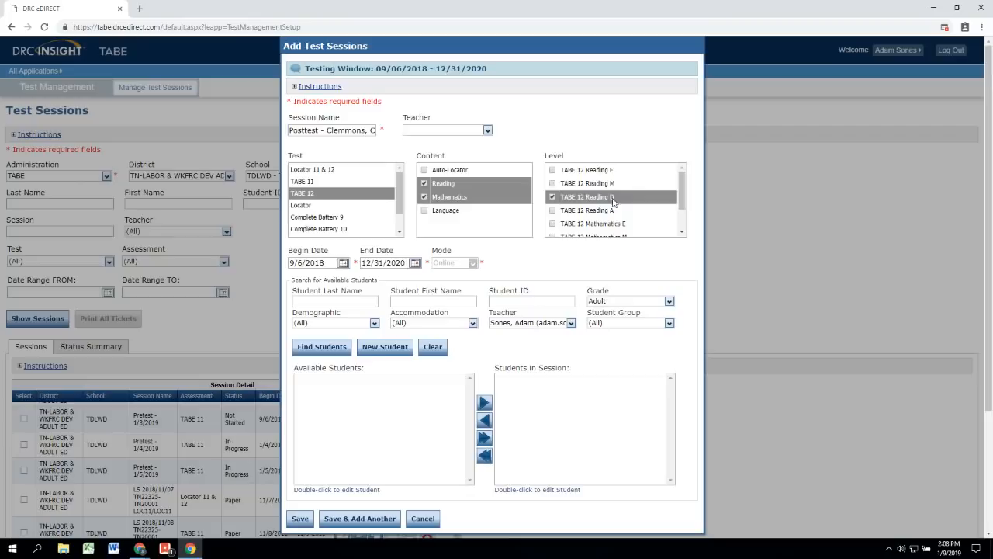
drag(681, 191, 684, 211)
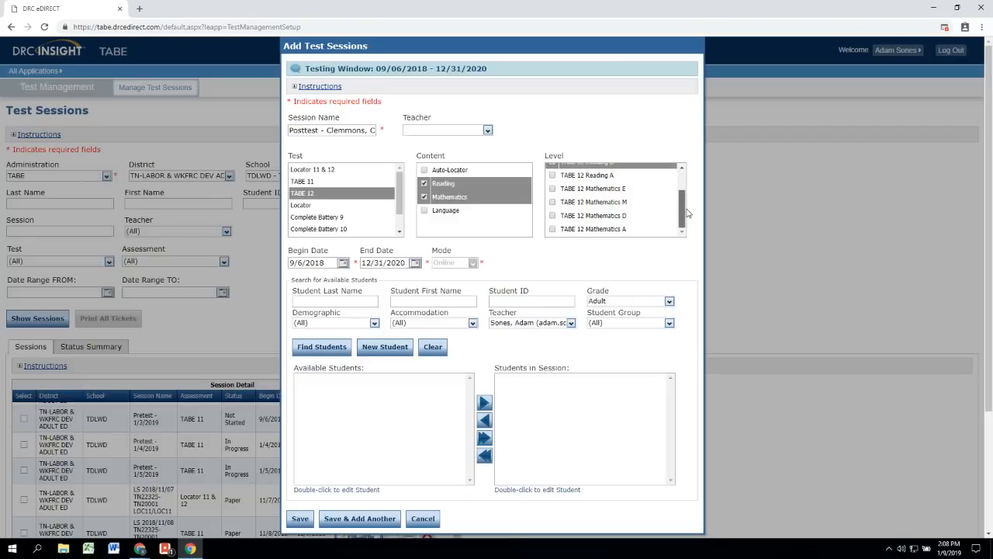
click(594, 202)
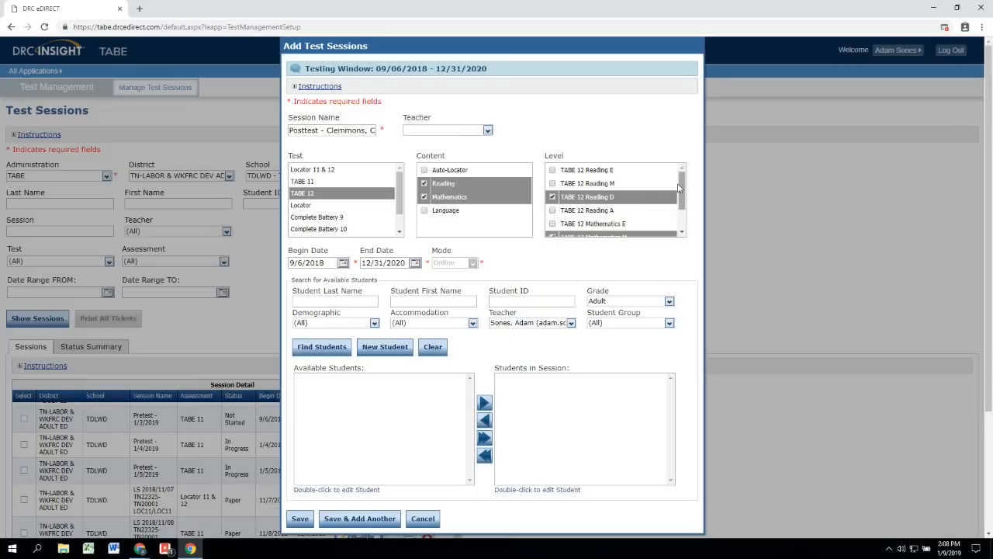
drag(682, 189, 683, 196)
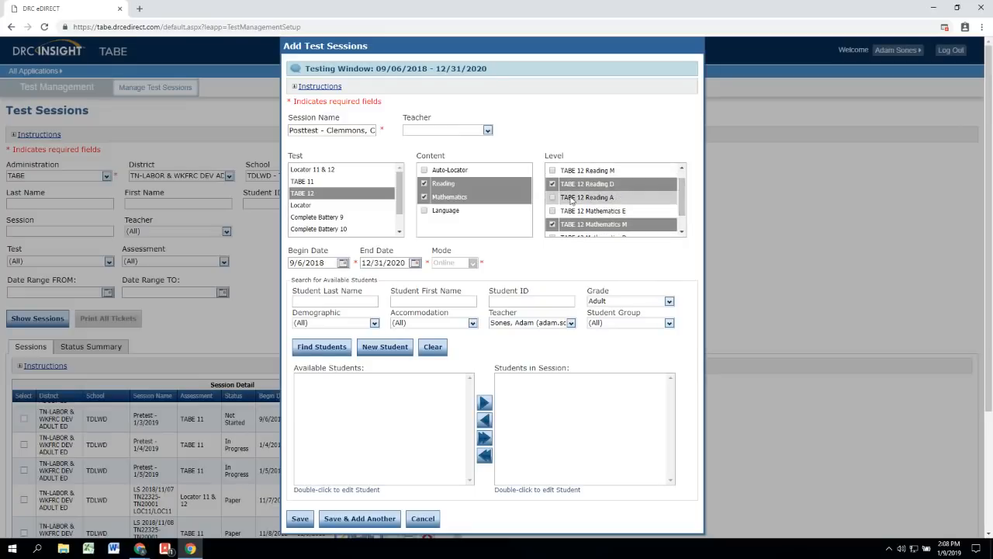
scroll(590, 198, up, 1)
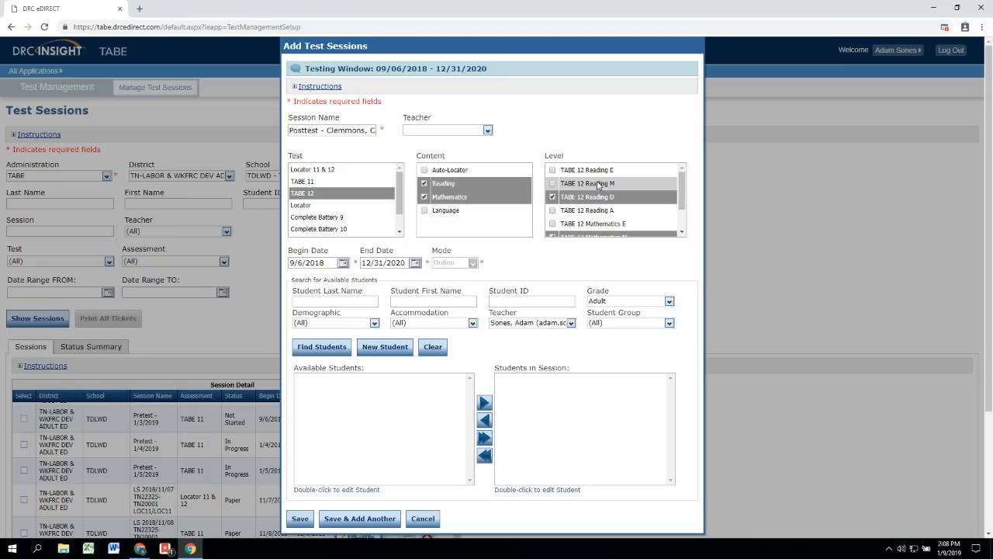
click(598, 184)
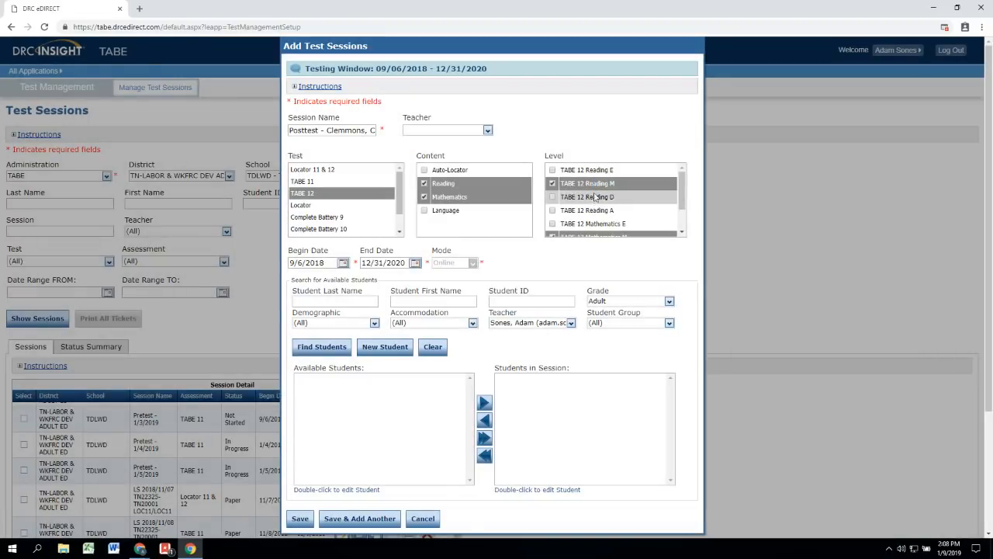
click(594, 199)
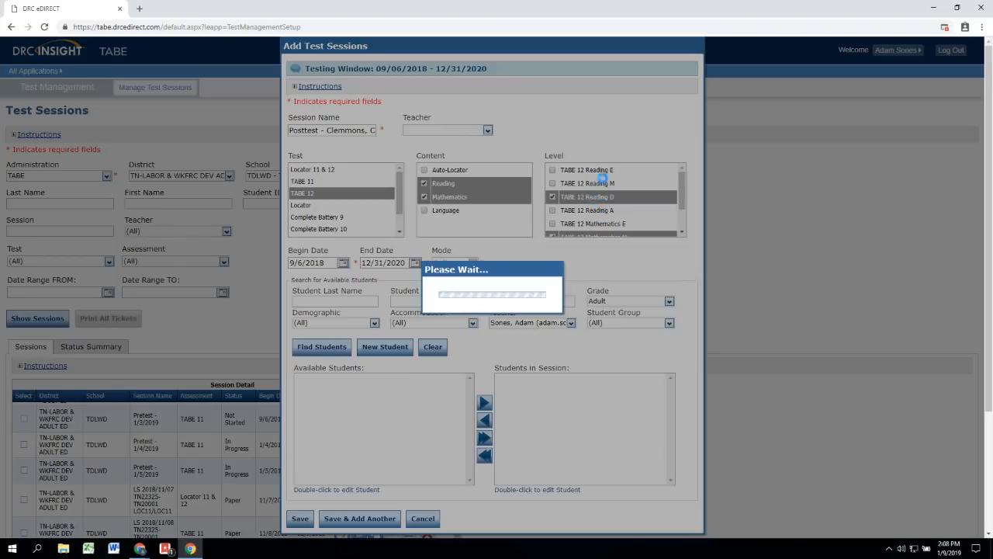
scroll(644, 192, down, 2)
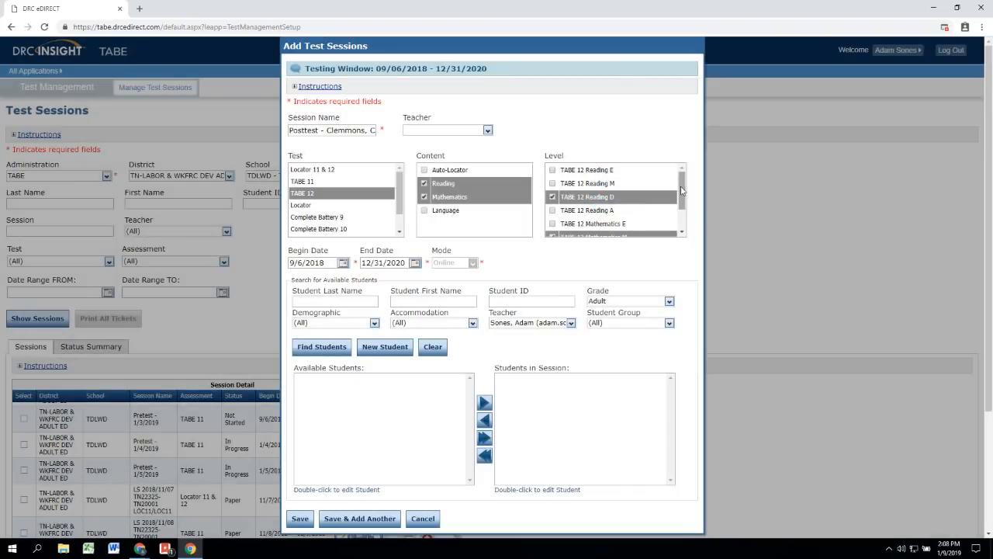
click(621, 191)
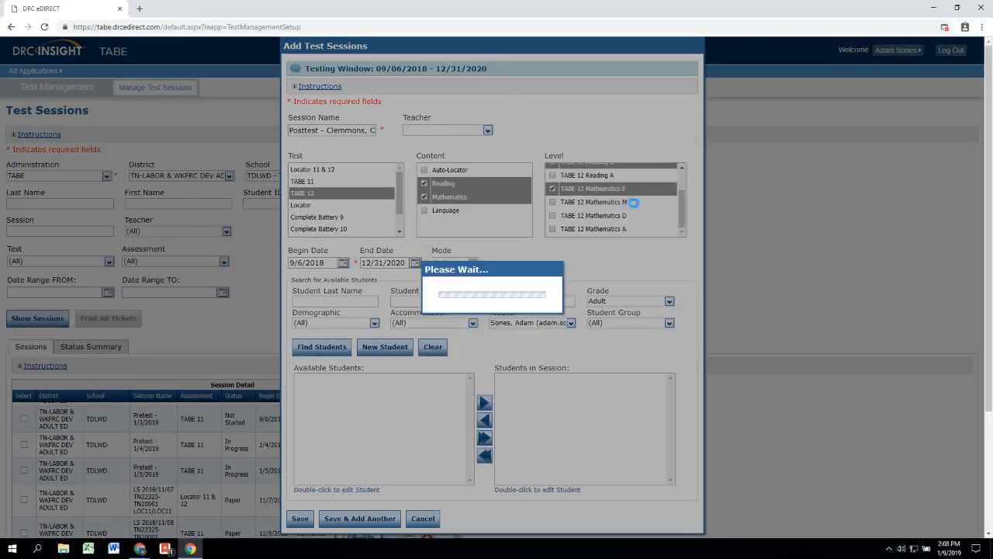
scroll(624, 205, down, 2)
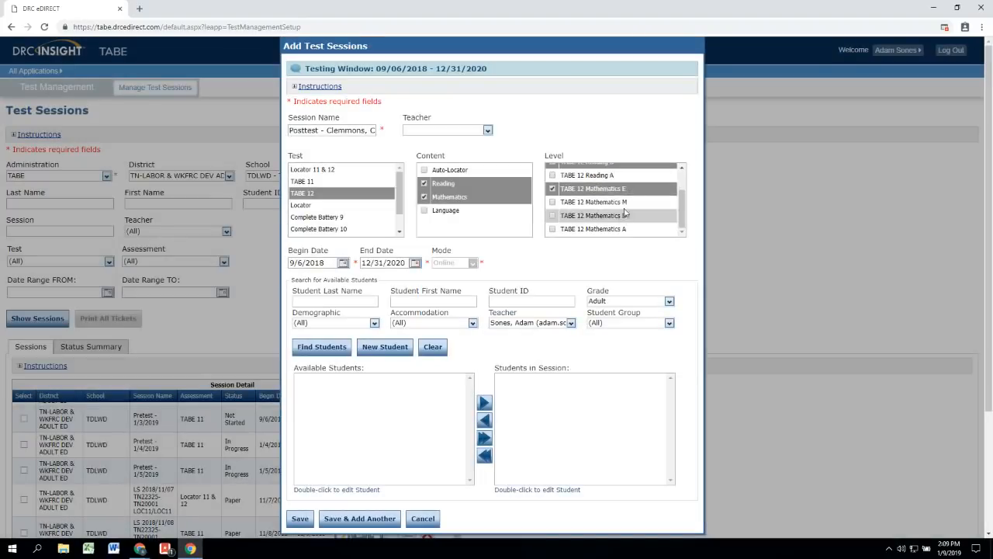
click(625, 202)
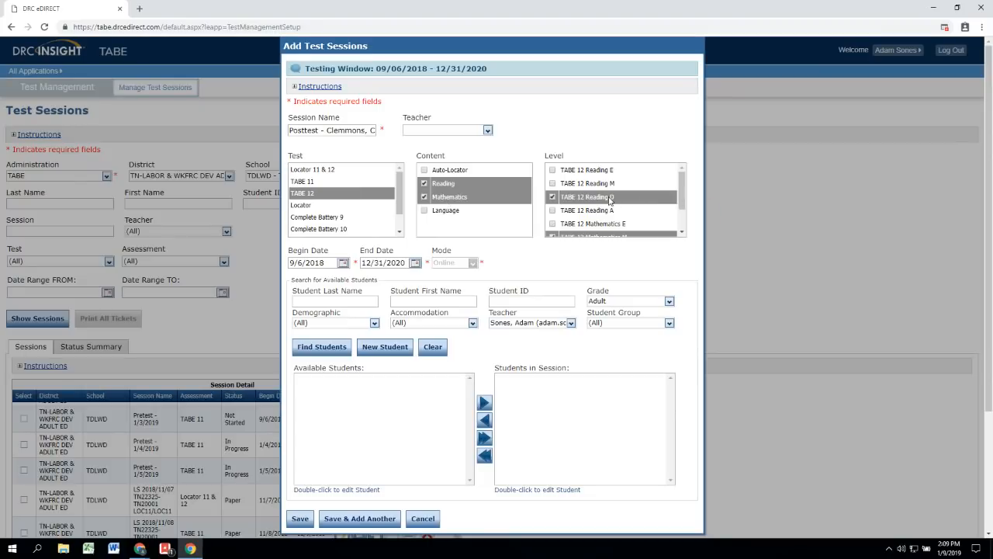
scroll(684, 196, down, 1)
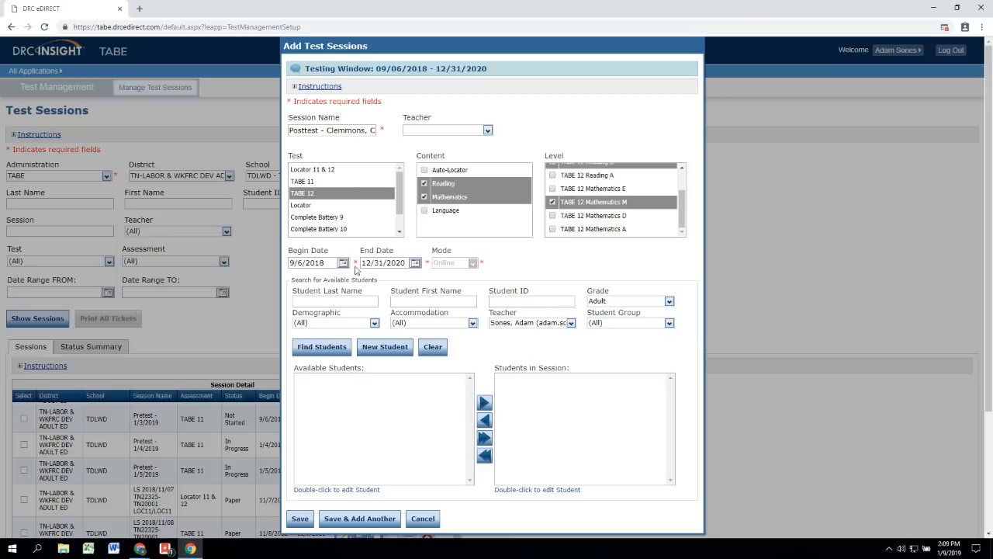
Step: Set the Begin Date to 2/5/2019 from the calendar
click(342, 263)
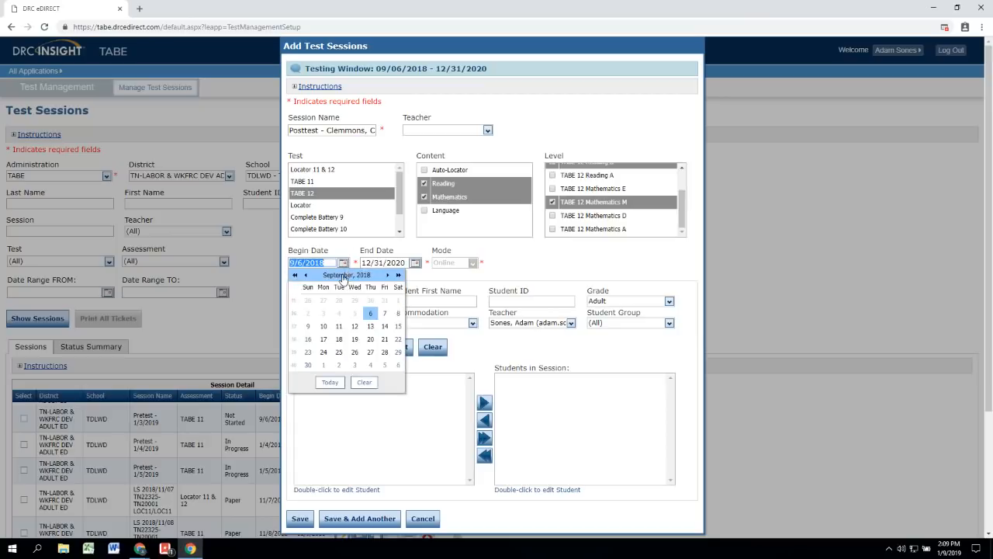
drag(363, 132, 403, 137)
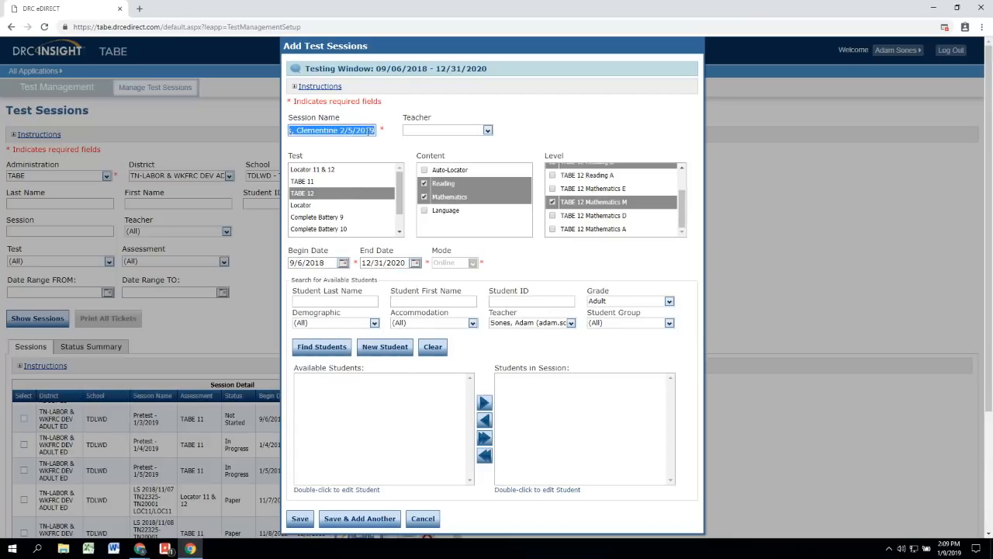
click(369, 130)
click(342, 263)
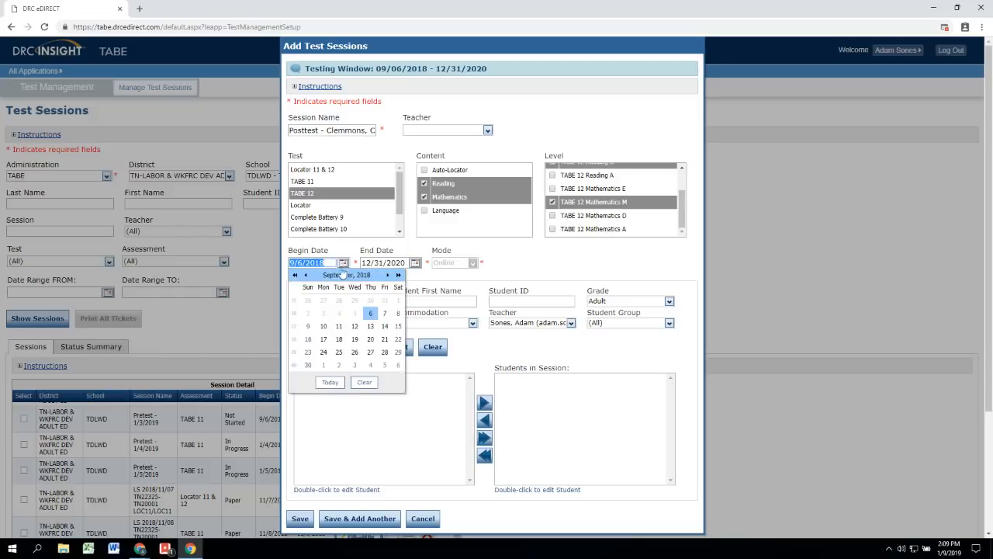
click(337, 388)
click(342, 263)
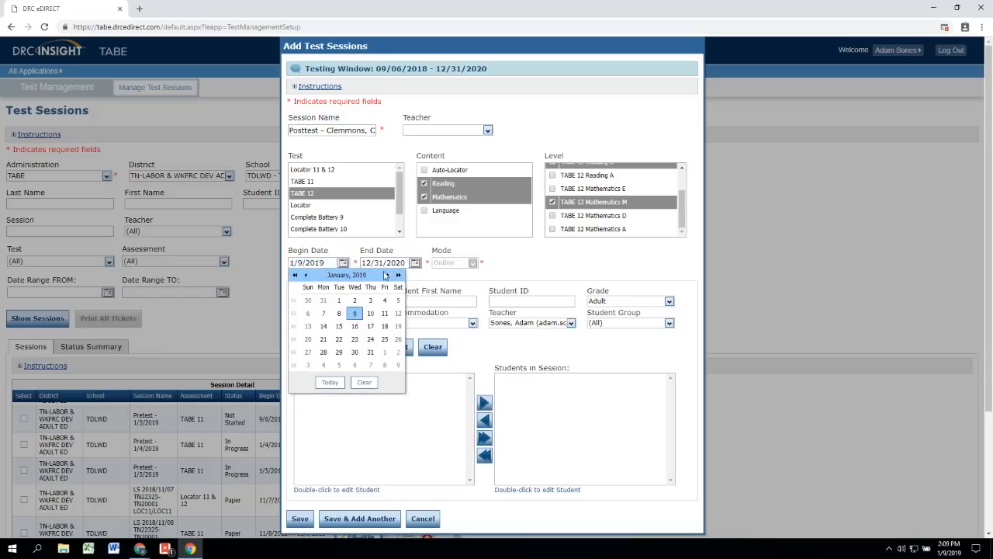
click(388, 275)
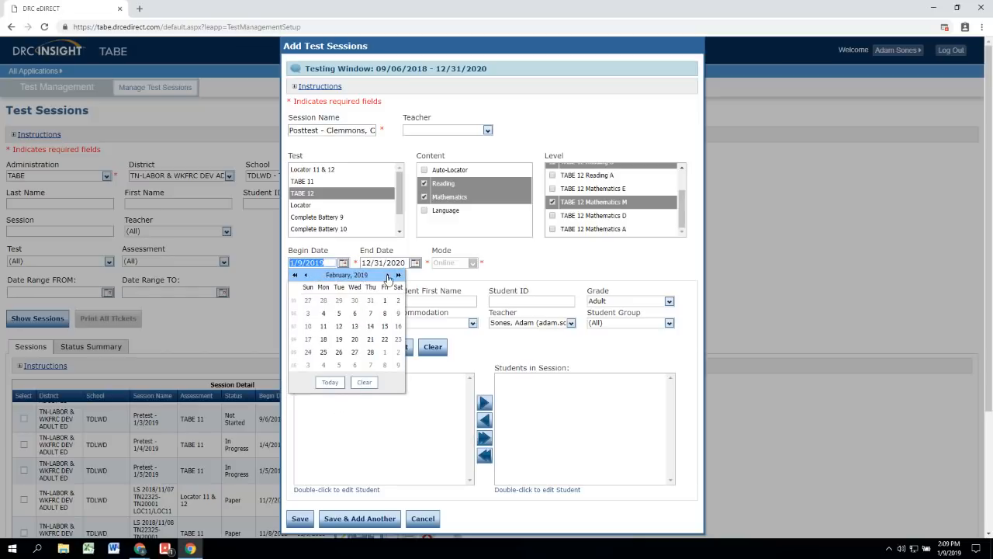
click(340, 313)
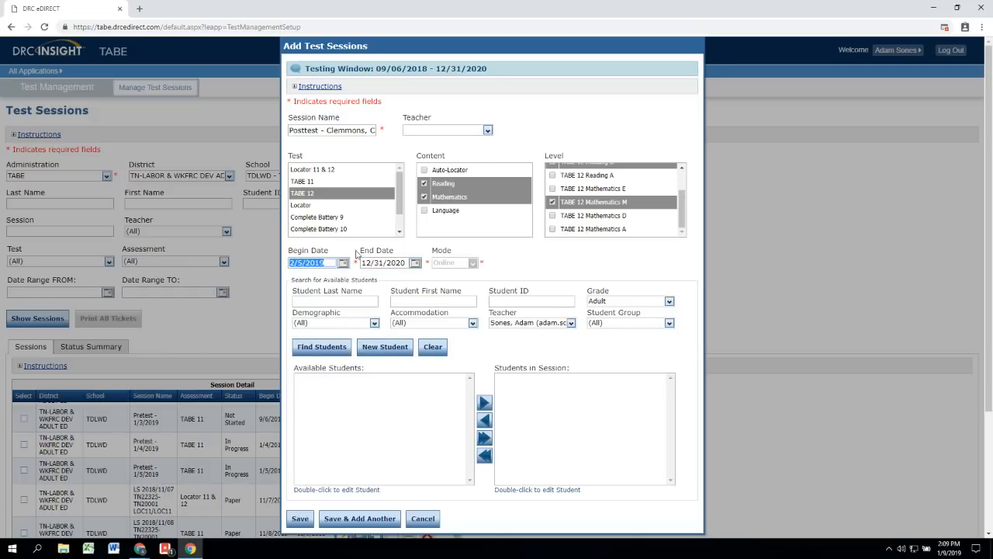
Step: Set the End Date to 2/7/2019 from the calendar
click(415, 263)
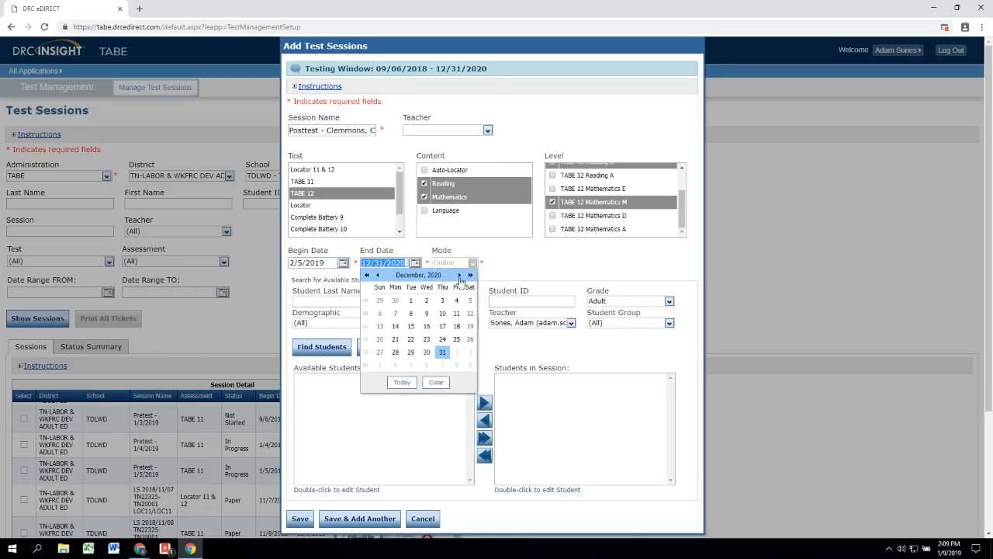
click(459, 275)
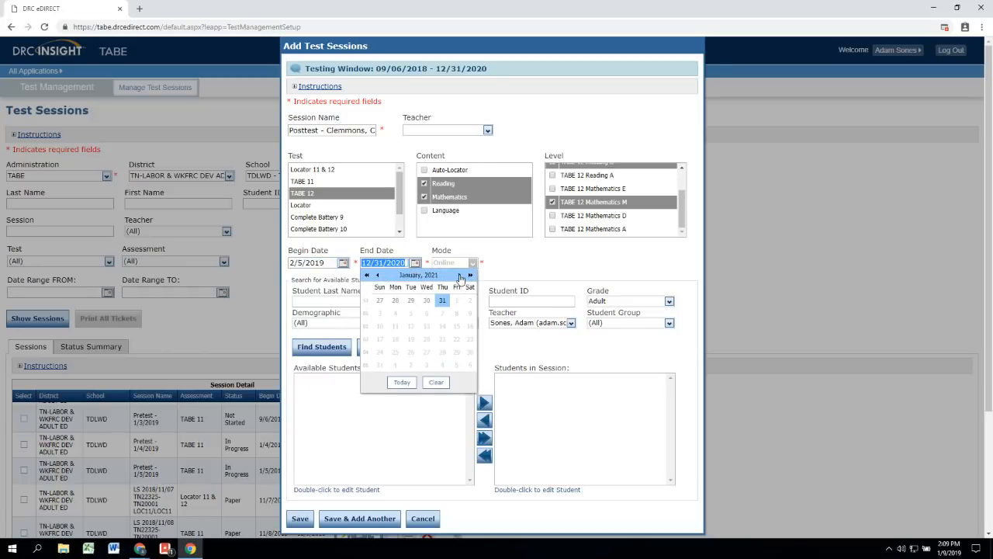
click(402, 382)
click(416, 263)
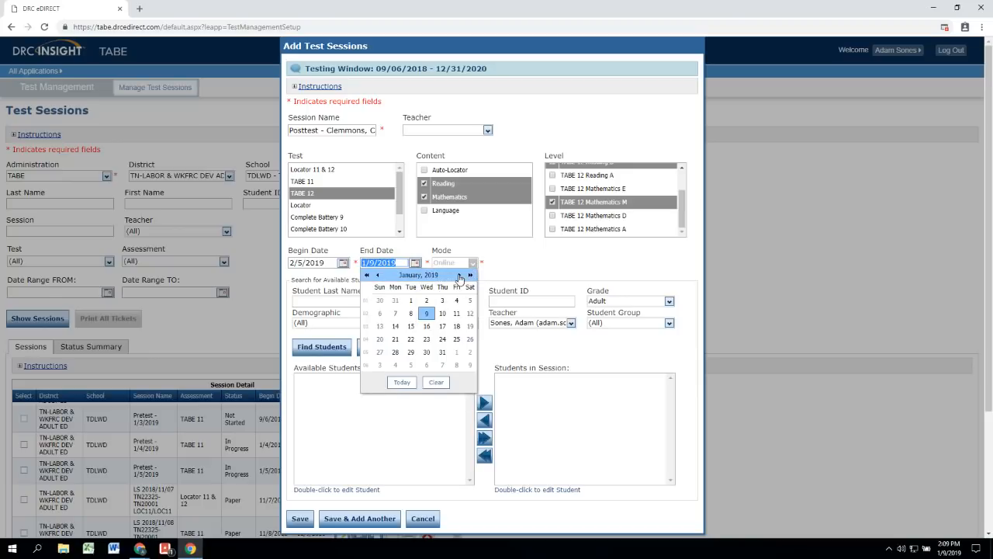
click(459, 275)
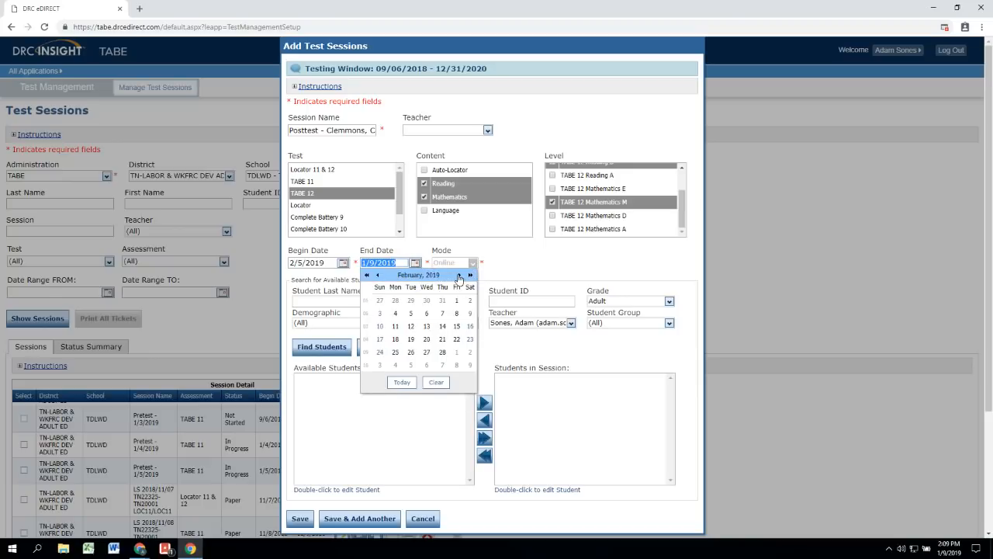
click(441, 314)
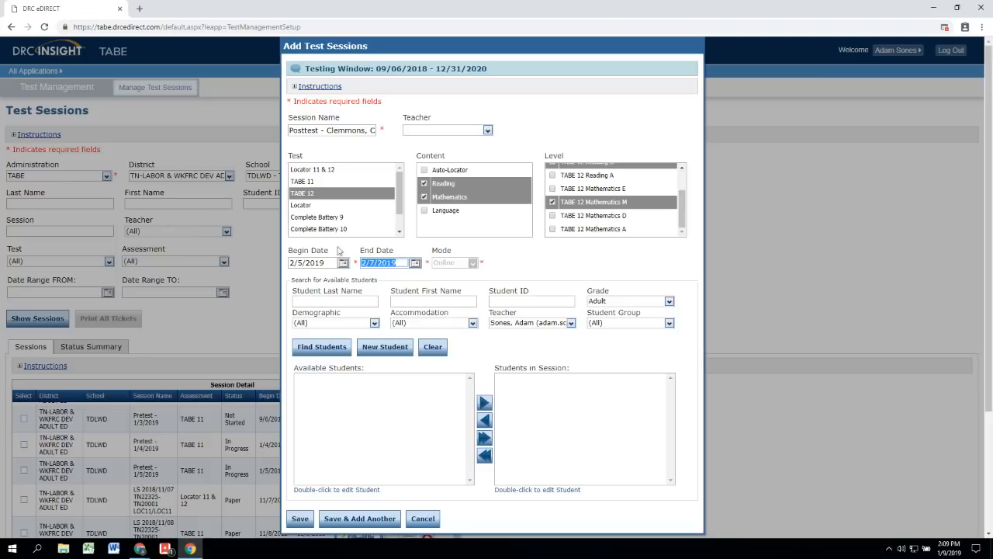
click(524, 278)
Step: Search all teachers' students by the student's last name and add the match to the session
click(572, 322)
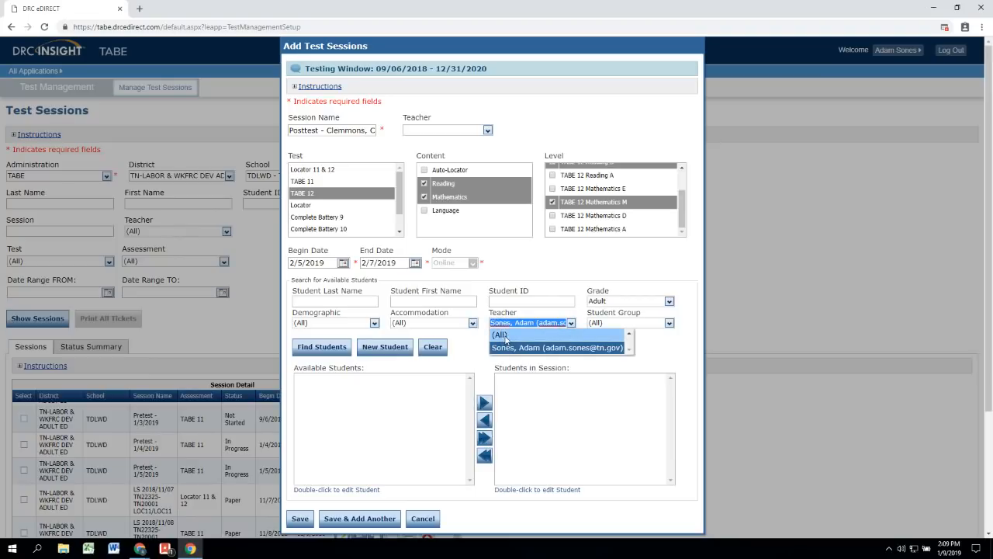
click(593, 336)
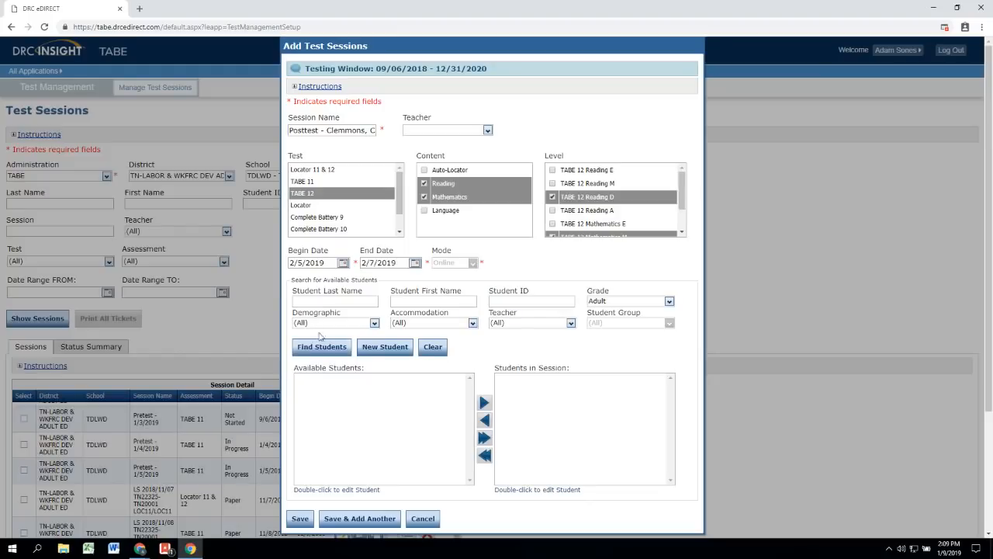
click(323, 301)
click(321, 347)
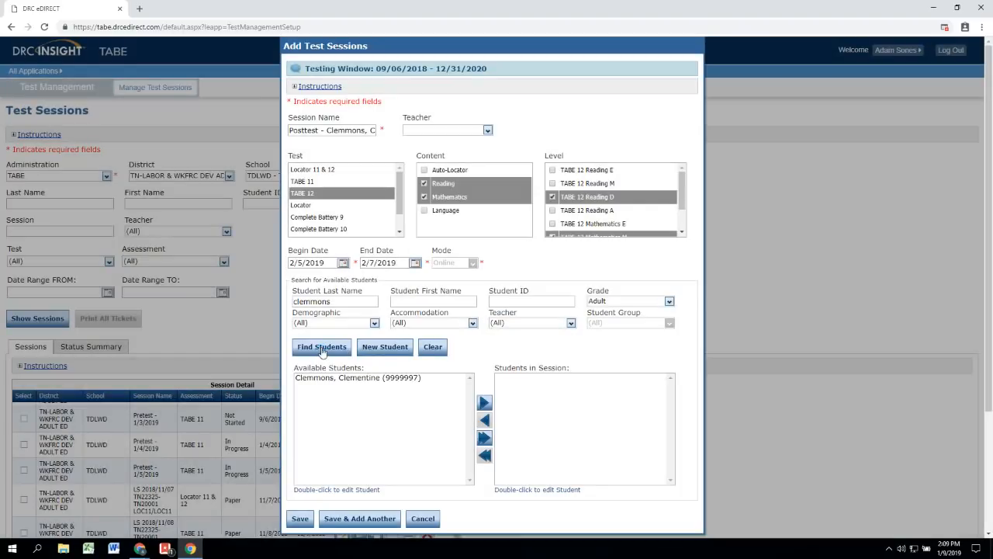
click(364, 379)
click(484, 403)
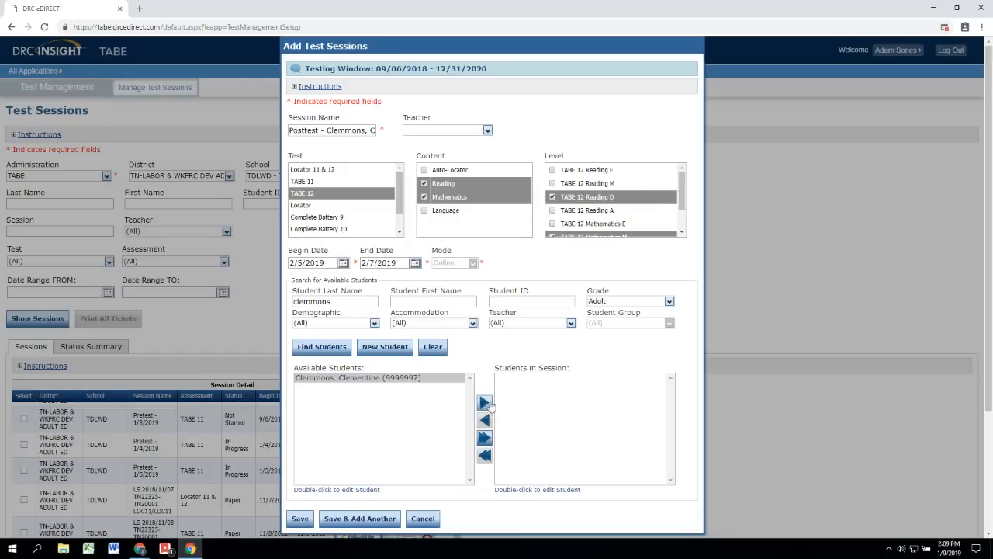
click(488, 404)
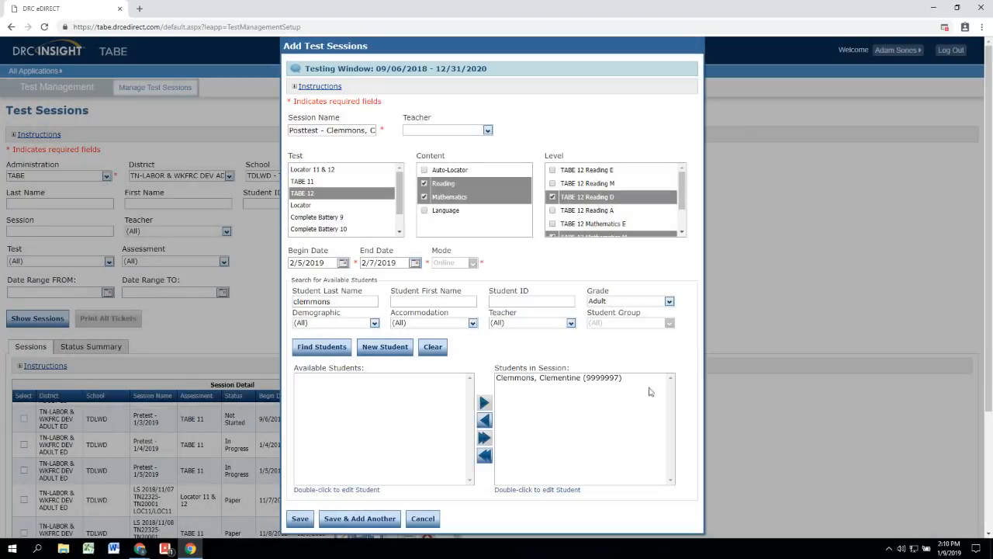
scroll(505, 384, down, 1)
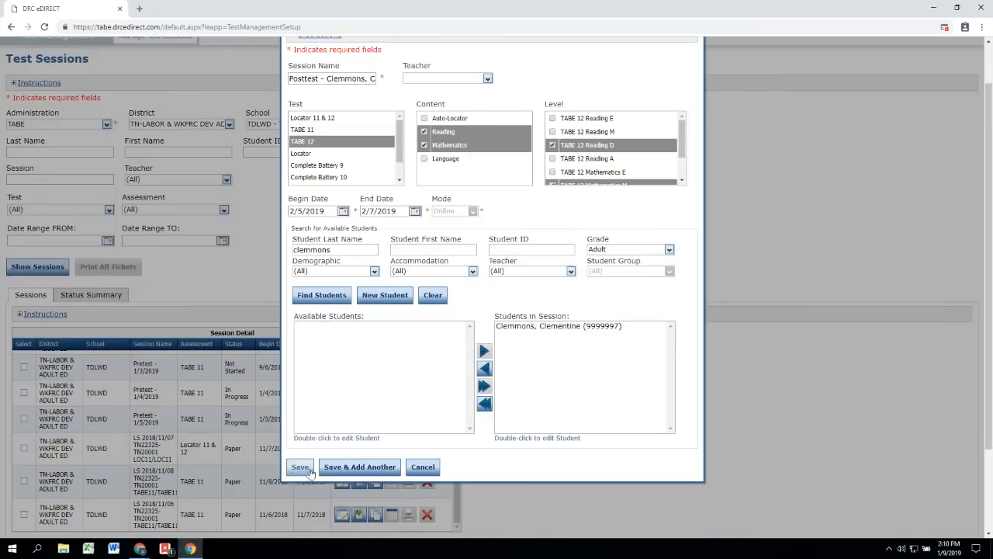
Step: Save the TABE 12 posttest session and scroll back to its new 2/5–2/7/2019 entry
click(380, 470)
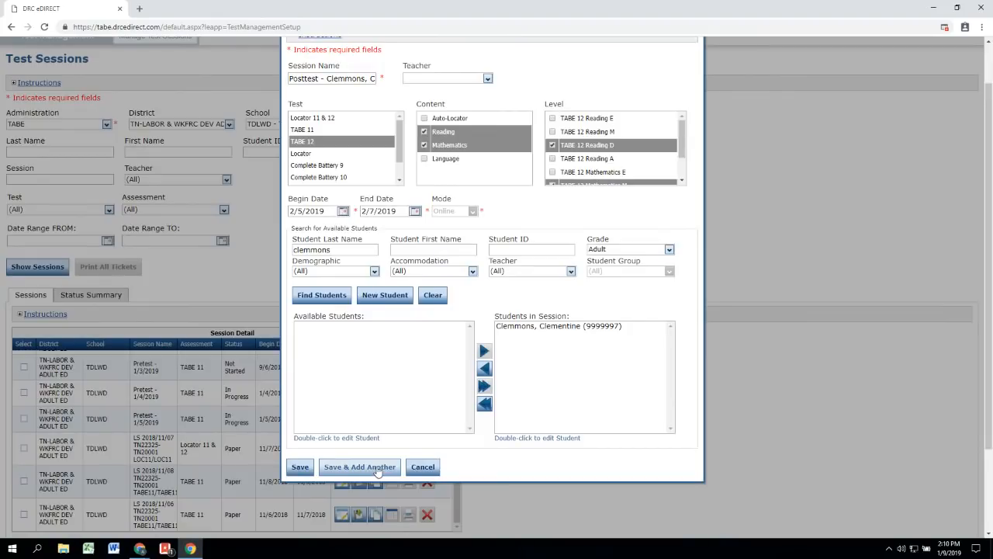
click(300, 468)
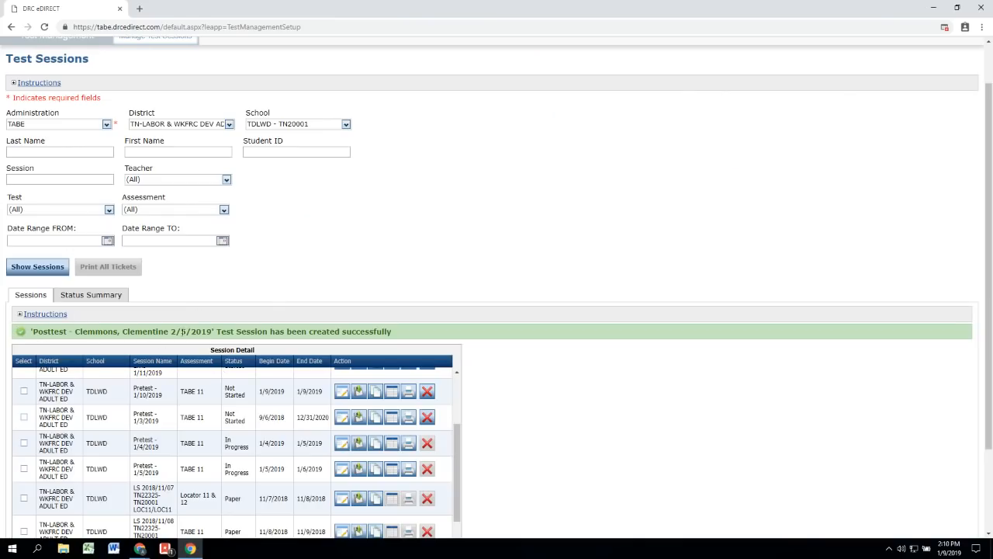
scroll(508, 303, down, 1)
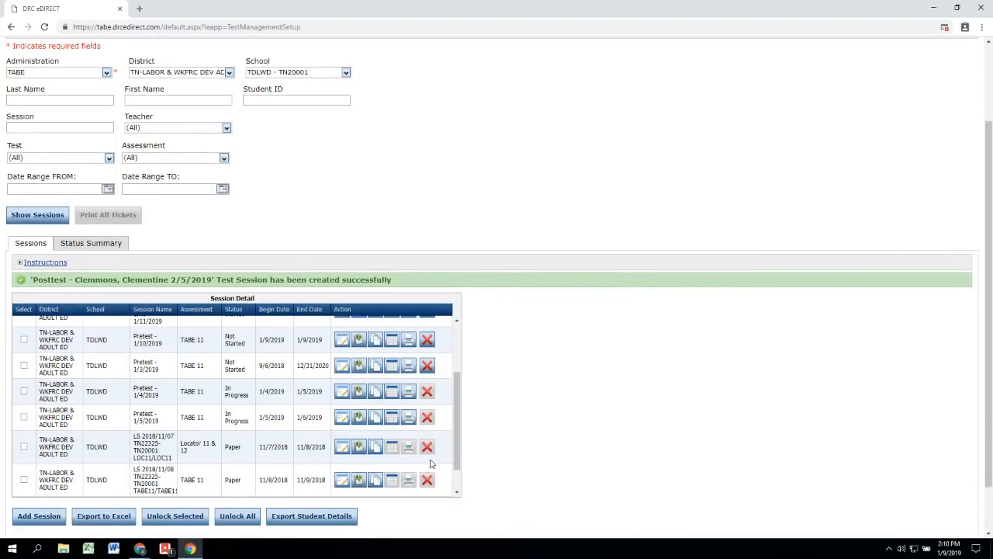
drag(464, 408, 461, 349)
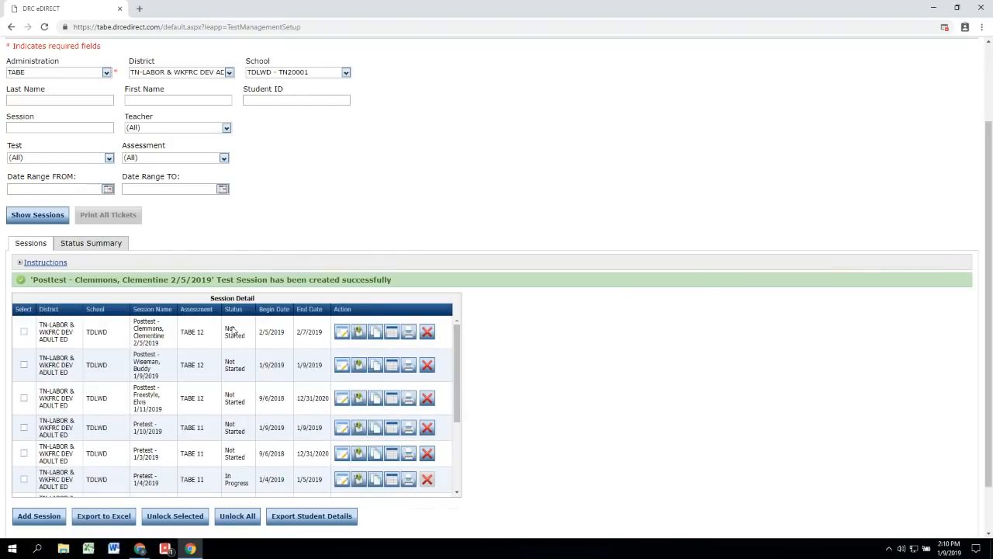
click(409, 332)
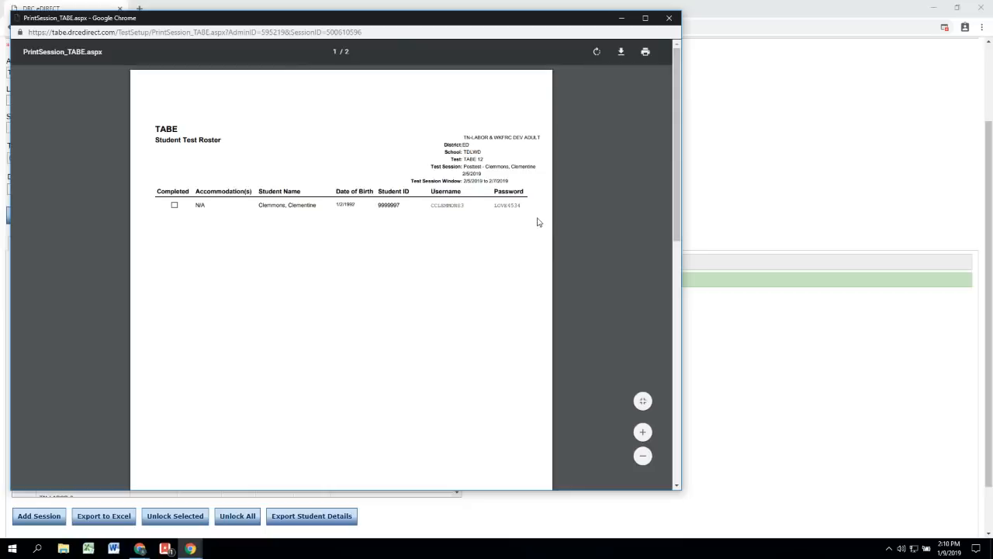
scroll(461, 232, up, 3)
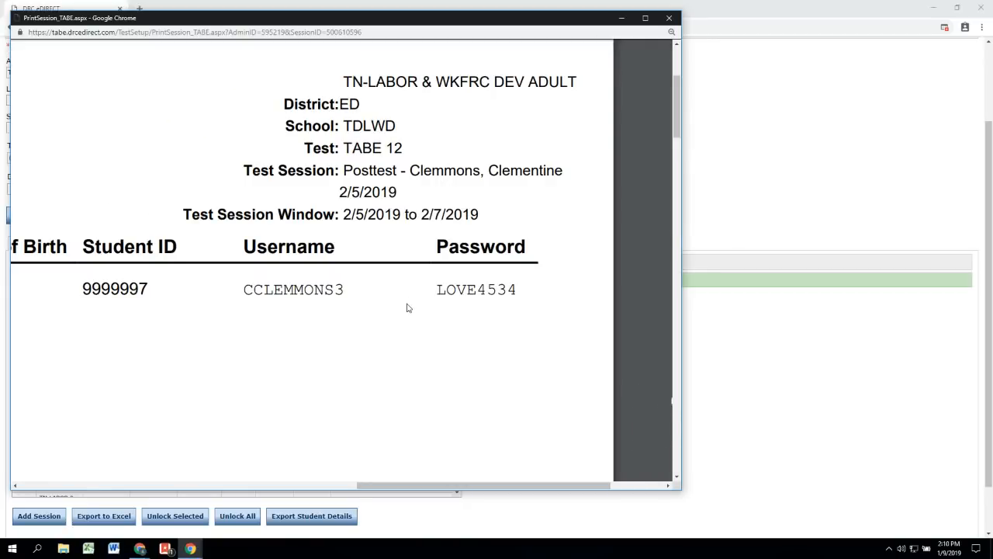
click(670, 18)
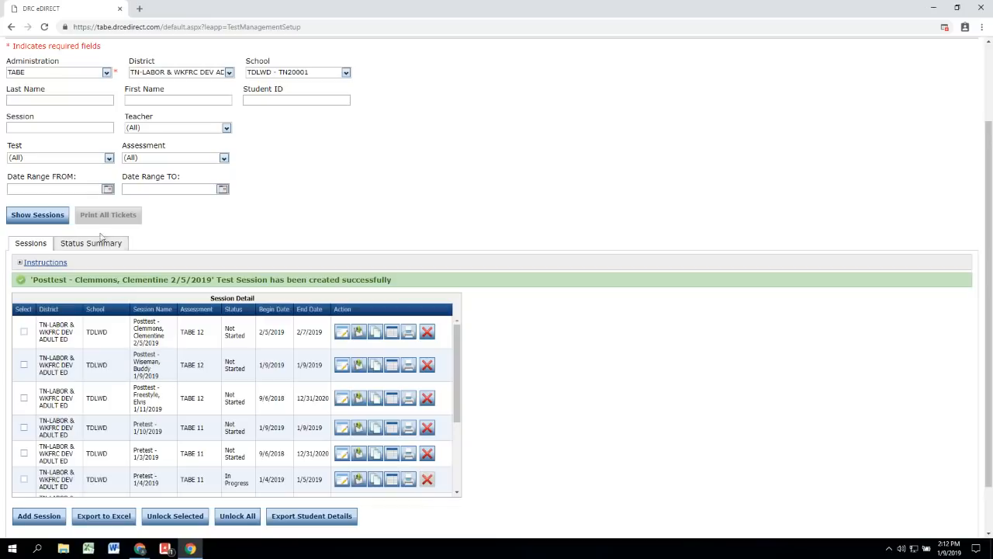
click(60, 127)
text(wise)
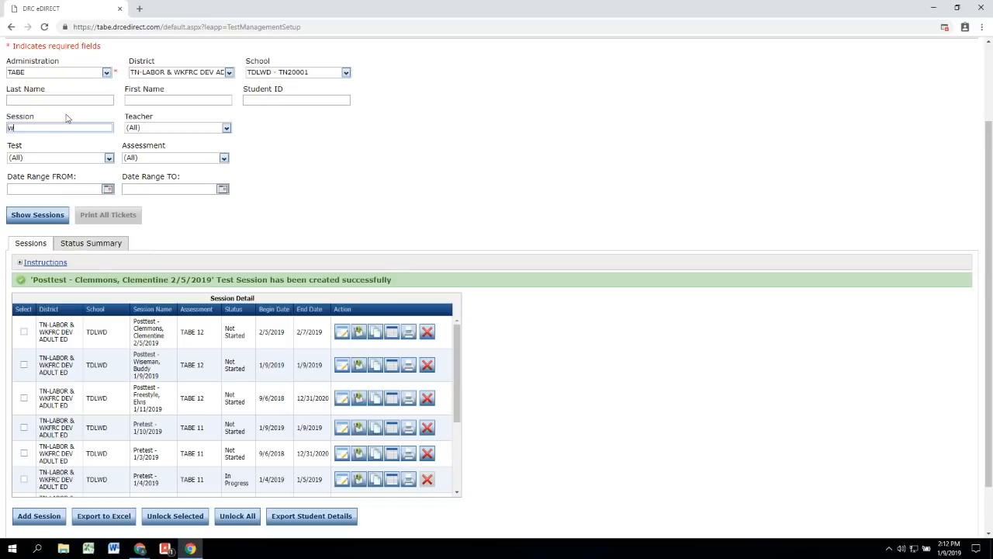
text(man)
key(Return)
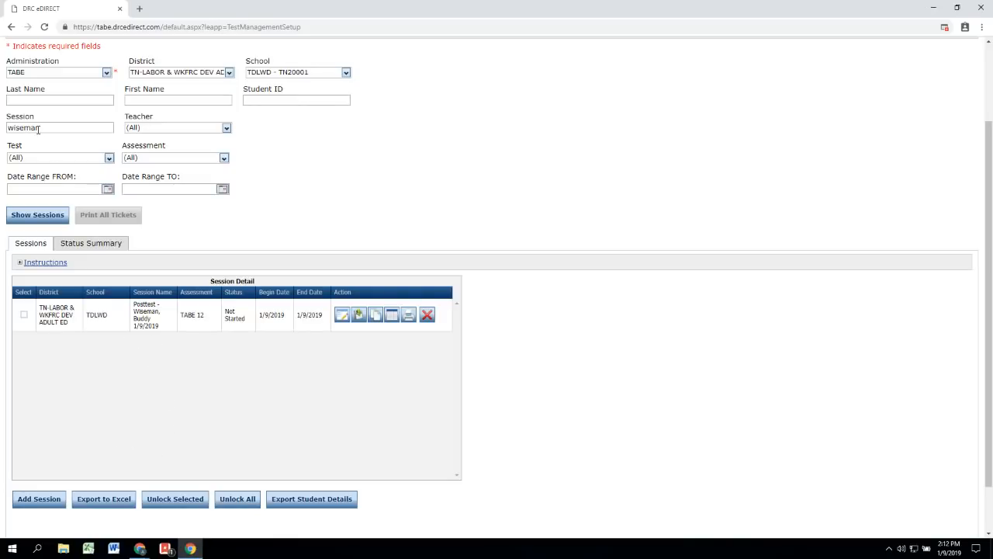
drag(36, 128, 5, 124)
key(BackSpace)
click(47, 215)
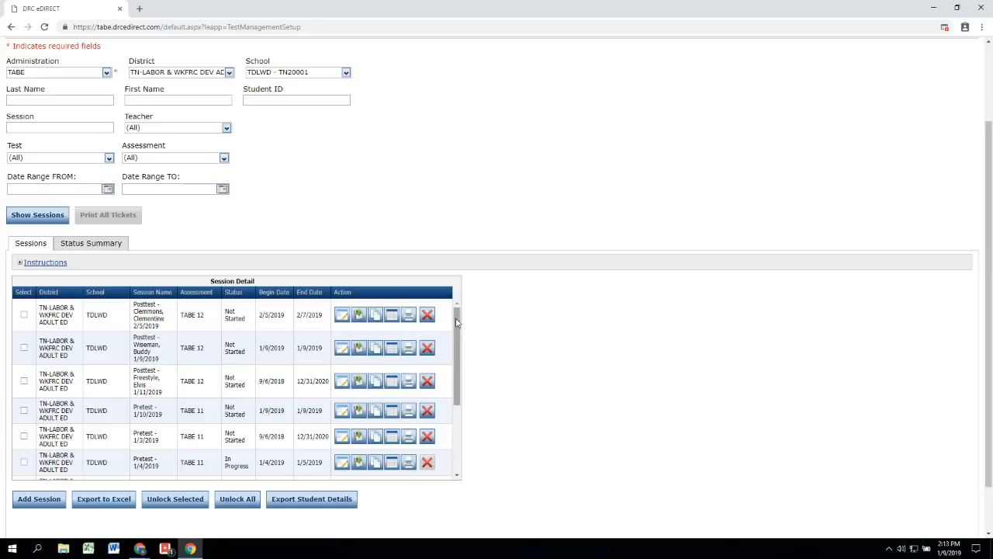
drag(456, 321, 457, 388)
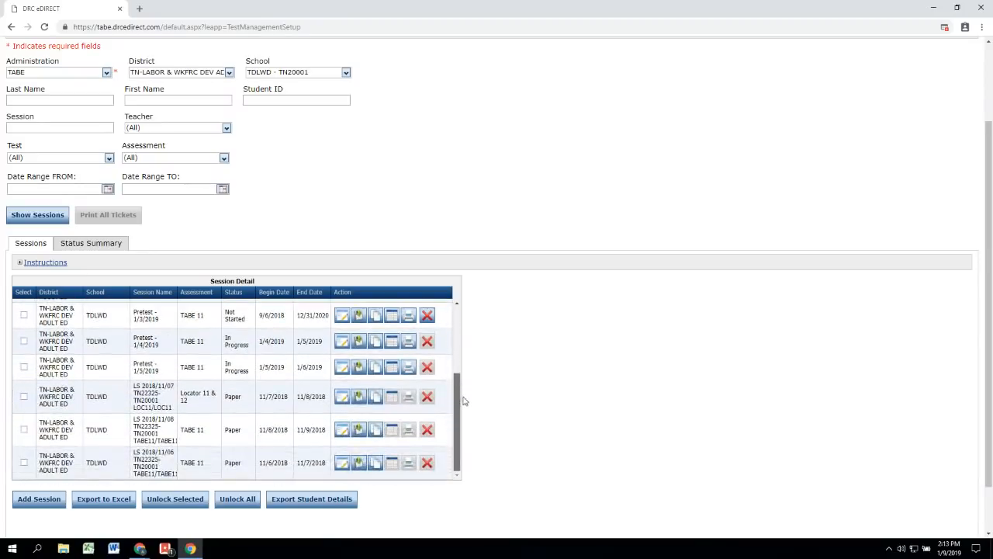
drag(150, 433, 257, 397)
click(159, 380)
mouse_move(456, 419)
mouse_down()
mouse_move(458, 352)
mouse_move(464, 427)
mouse_up()
scroll(206, 367, up, 5)
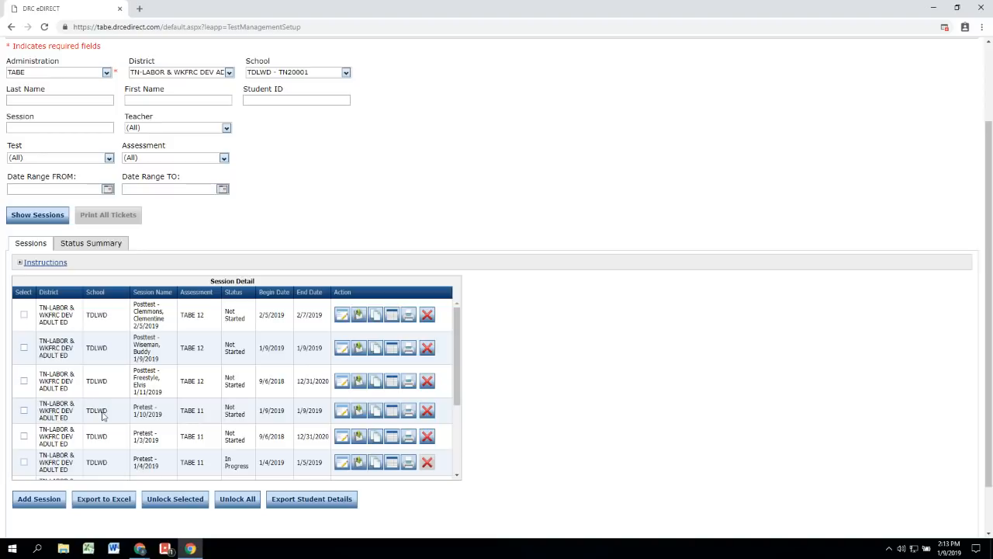
click(54, 128)
scroll(612, 409, up, 1)
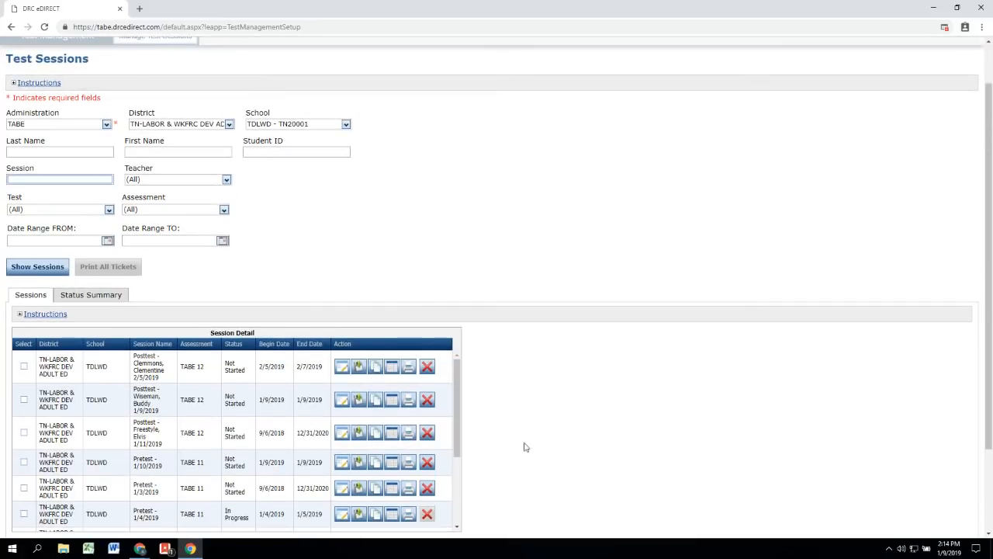
scroll(598, 450, up, 1)
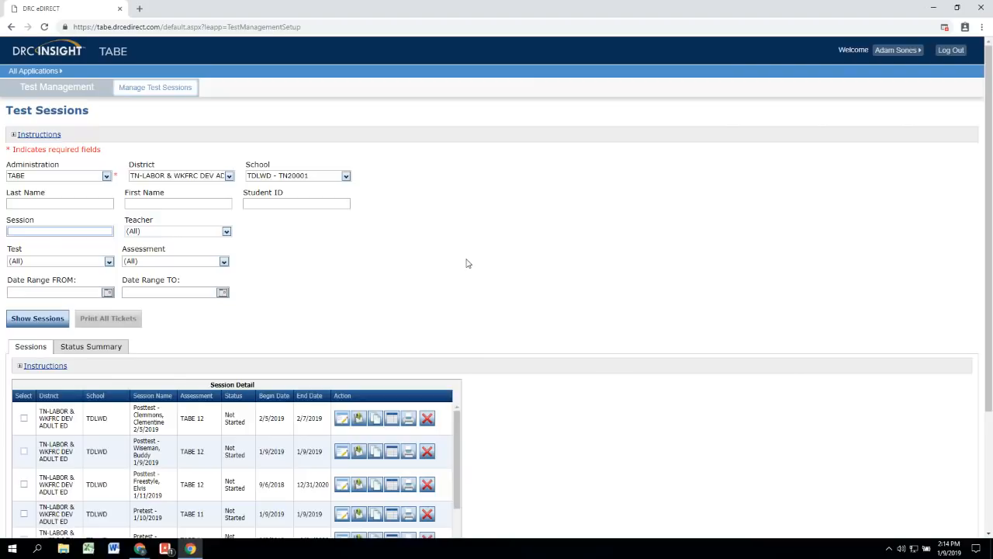